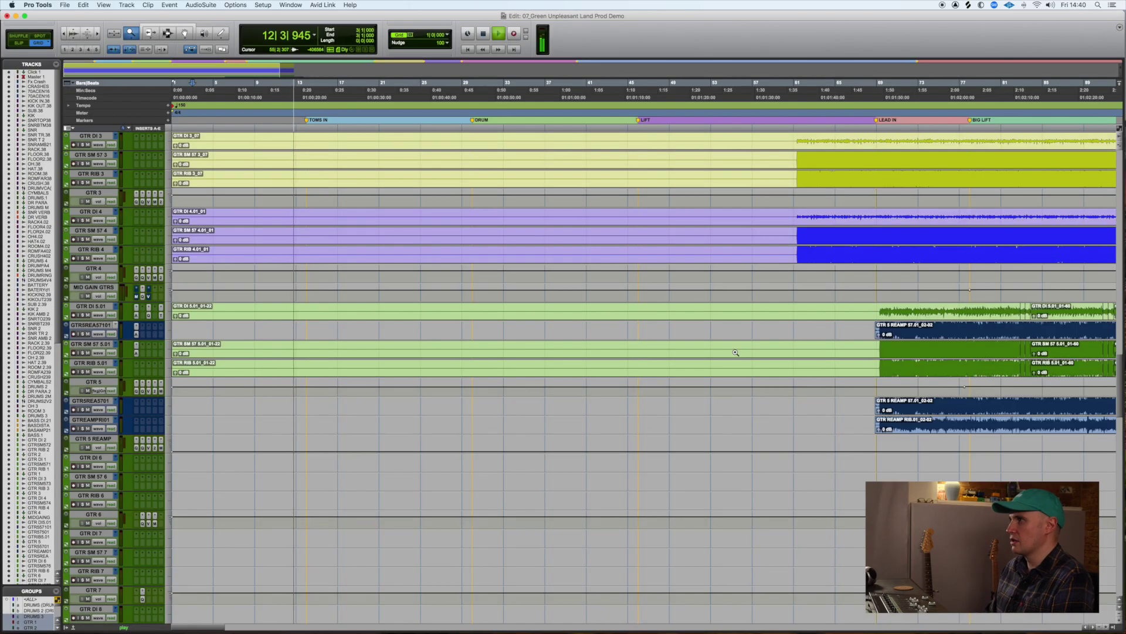
Look over the guitar, piano and string tracks in the arrangement, and the mixer channels back to the drums
{"action": "scroll", "coordinate": [706, 350], "scroll_direction": "up", "scroll_amount": 4}
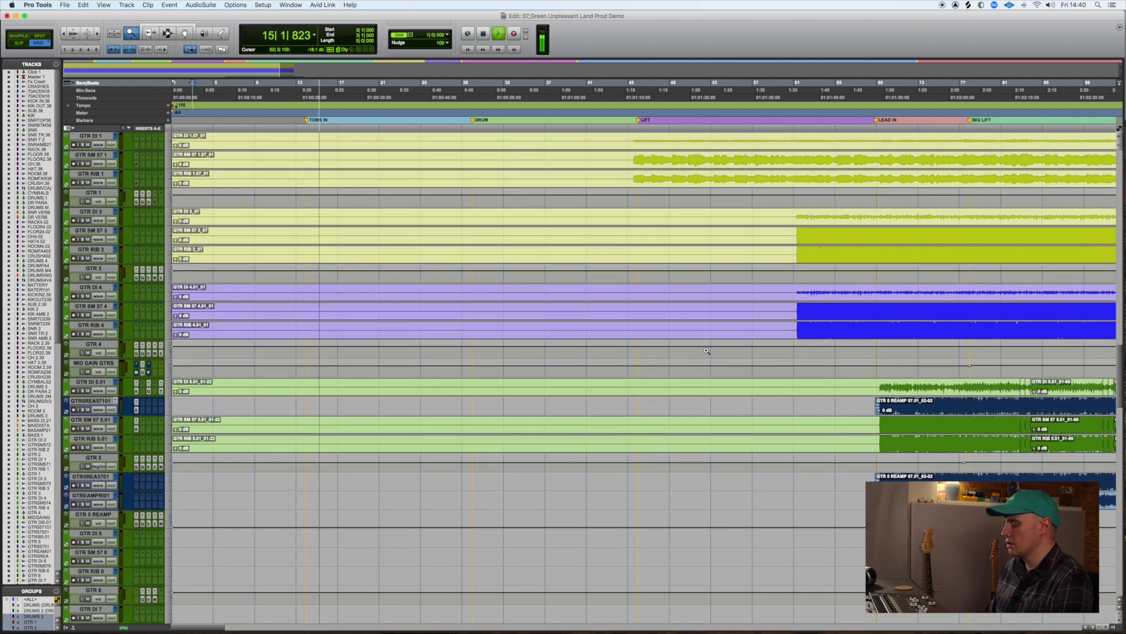
{"action": "key", "text": "super+equal"}
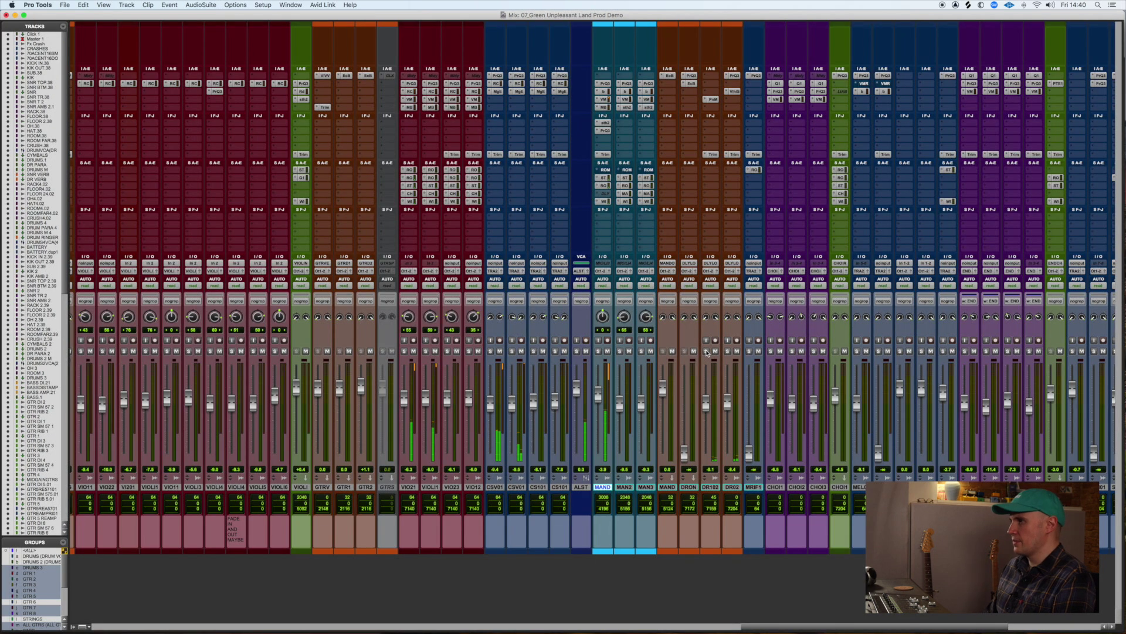
{"action": "scroll", "coordinate": [708, 353], "scroll_direction": "left", "scroll_amount": 3}
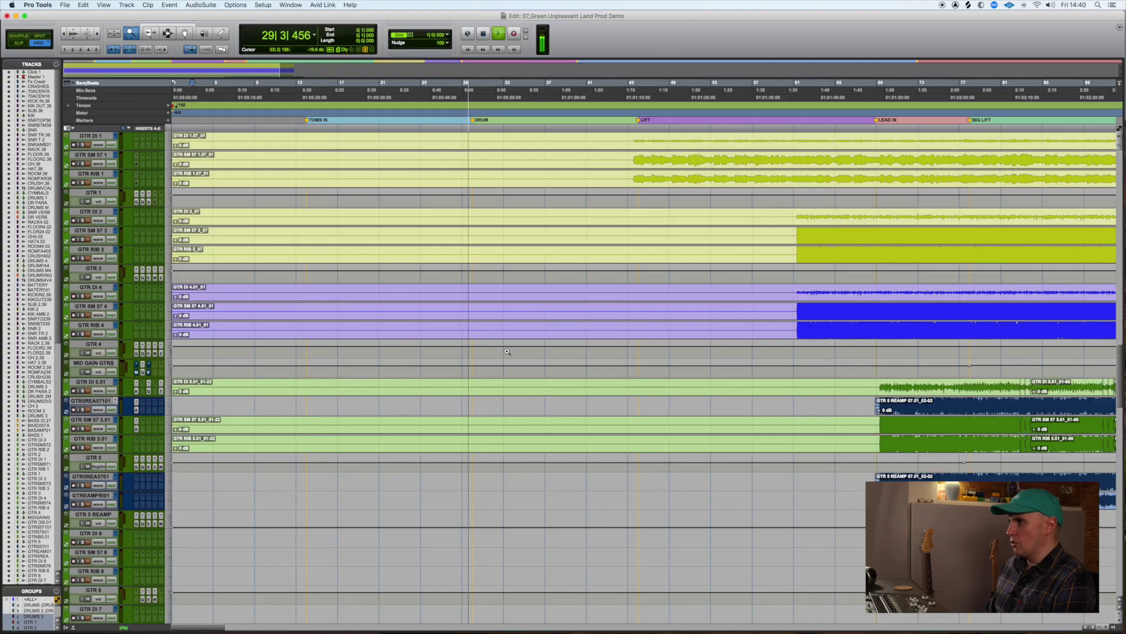
{"action": "scroll", "coordinate": [504, 352], "scroll_direction": "down", "scroll_amount": 10}
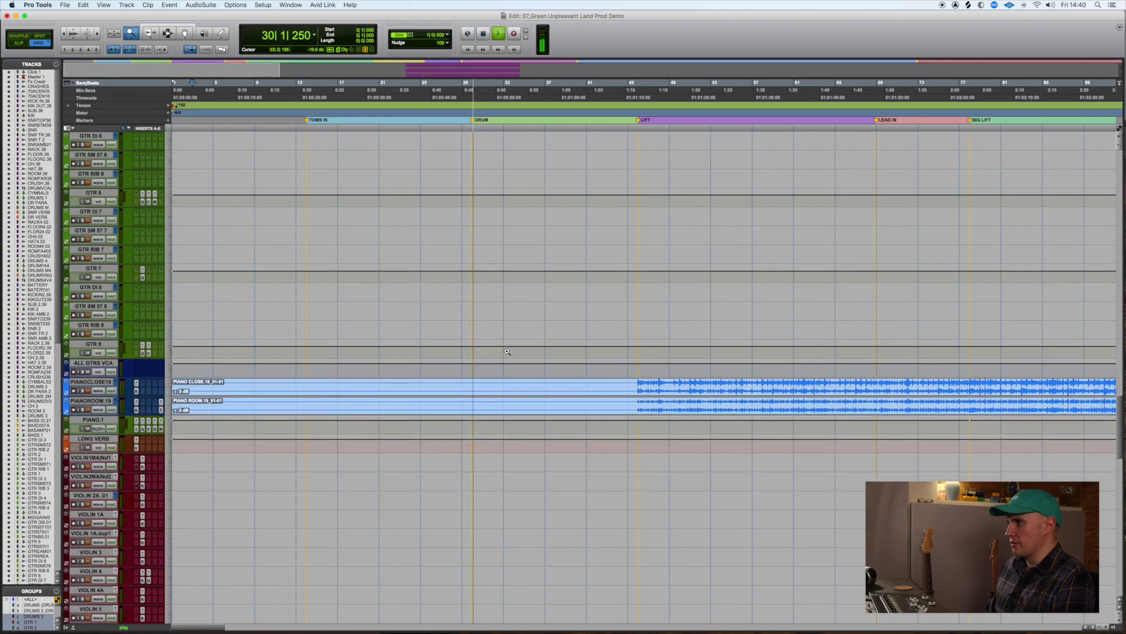
{"action": "scroll", "coordinate": [508, 351], "scroll_direction": "down", "scroll_amount": 4}
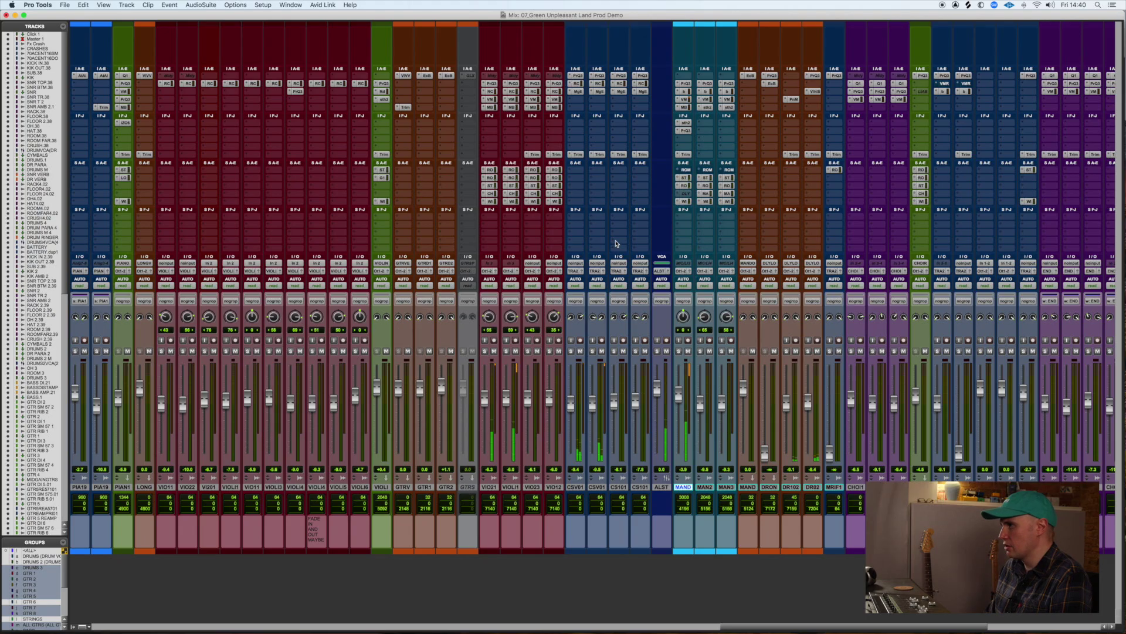
{"action": "scroll", "coordinate": [616, 243], "scroll_direction": "left", "scroll_amount": 15}
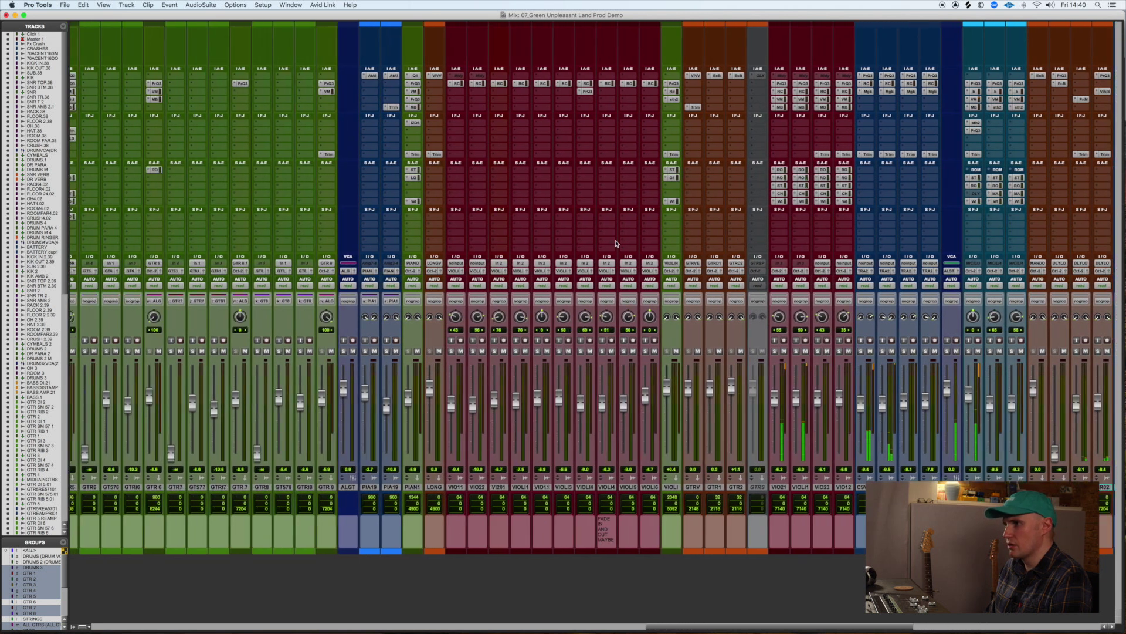
{"action": "scroll", "coordinate": [616, 244], "scroll_direction": "left", "scroll_amount": 20}
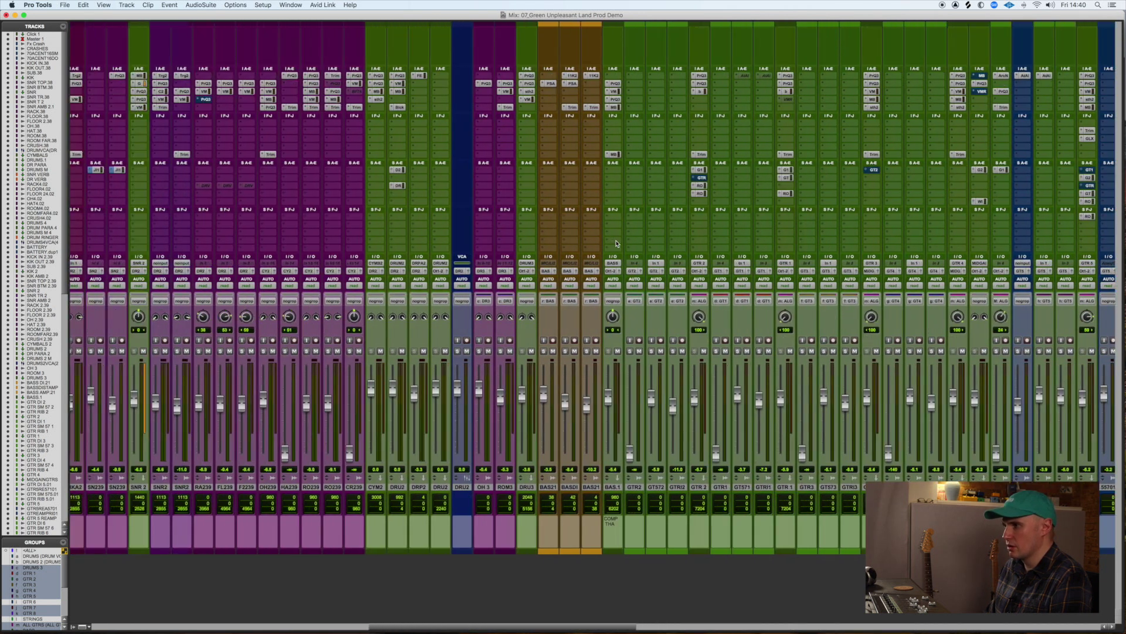
{"action": "scroll", "coordinate": [616, 243], "scroll_direction": "left", "scroll_amount": 20}
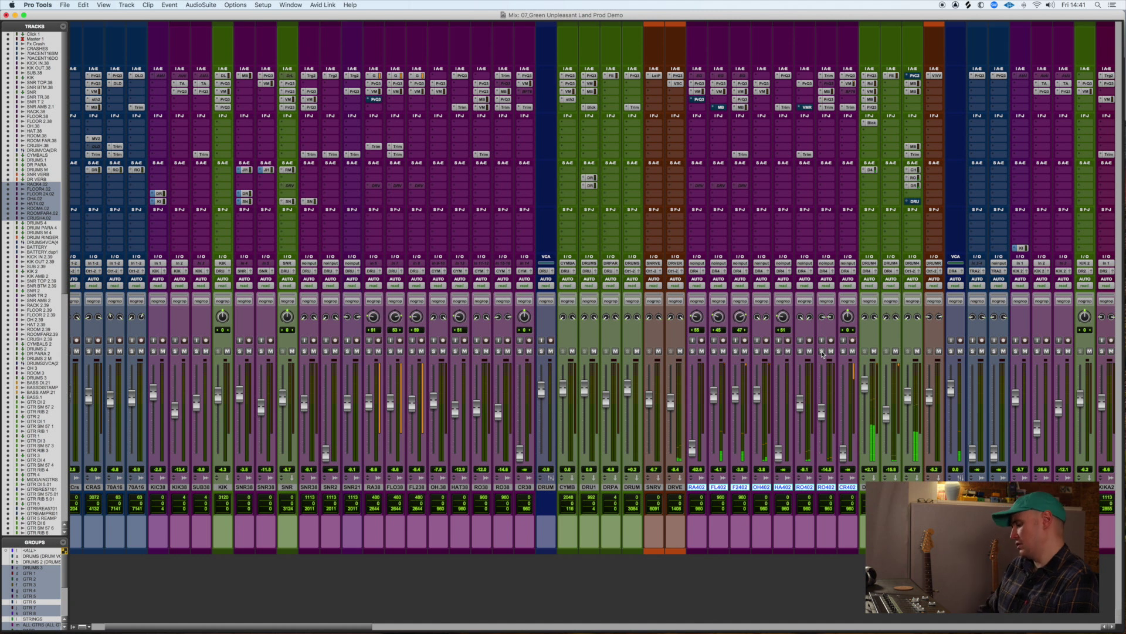
Locate the WOODWINDS track near the end of the arrangement and solo it
{"action": "key", "text": "super+equal"}
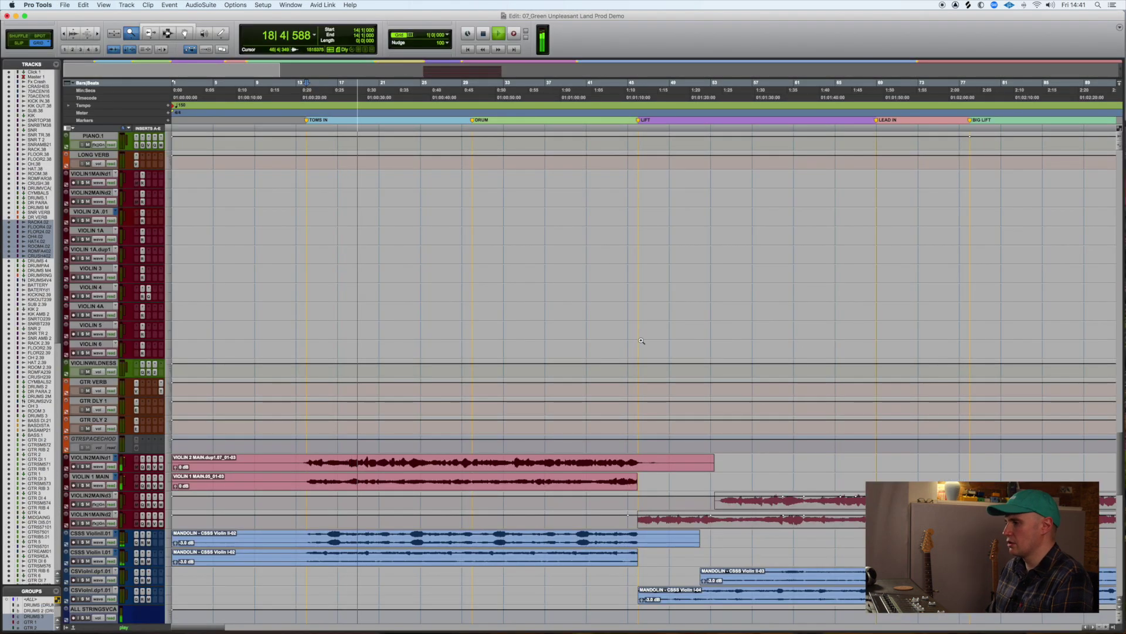
{"action": "scroll", "coordinate": [641, 341], "scroll_direction": "down", "scroll_amount": 20}
{"action": "scroll", "coordinate": [641, 341], "scroll_direction": "down", "scroll_amount": 15}
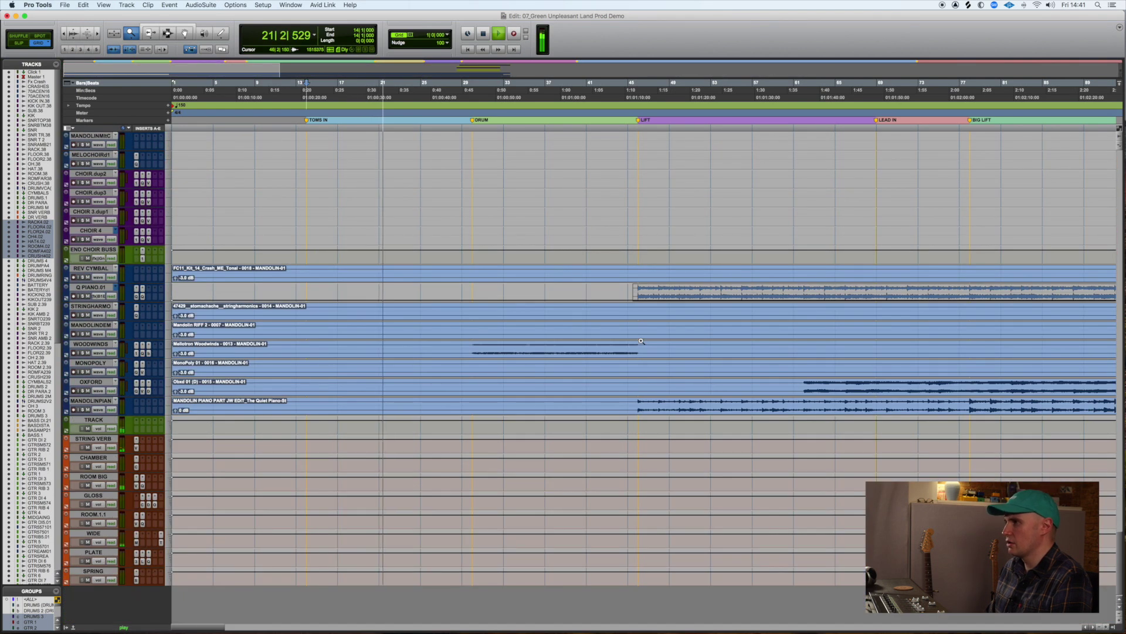
{"action": "scroll", "coordinate": [641, 340], "scroll_direction": "up", "scroll_amount": 3}
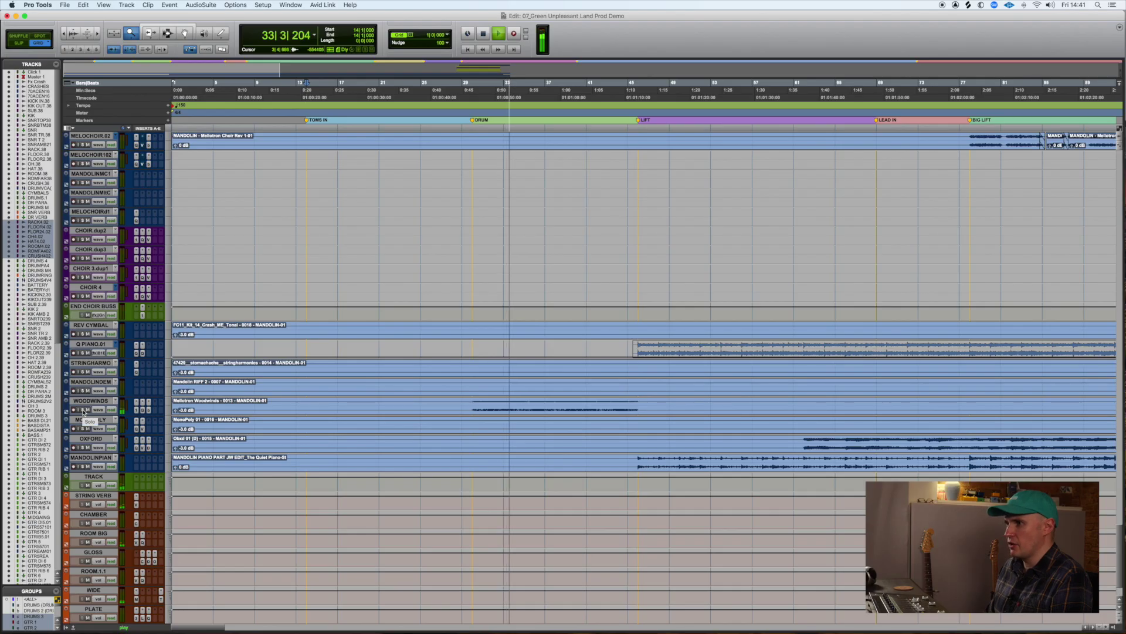
{"action": "left_click", "coordinate": [83, 411]}
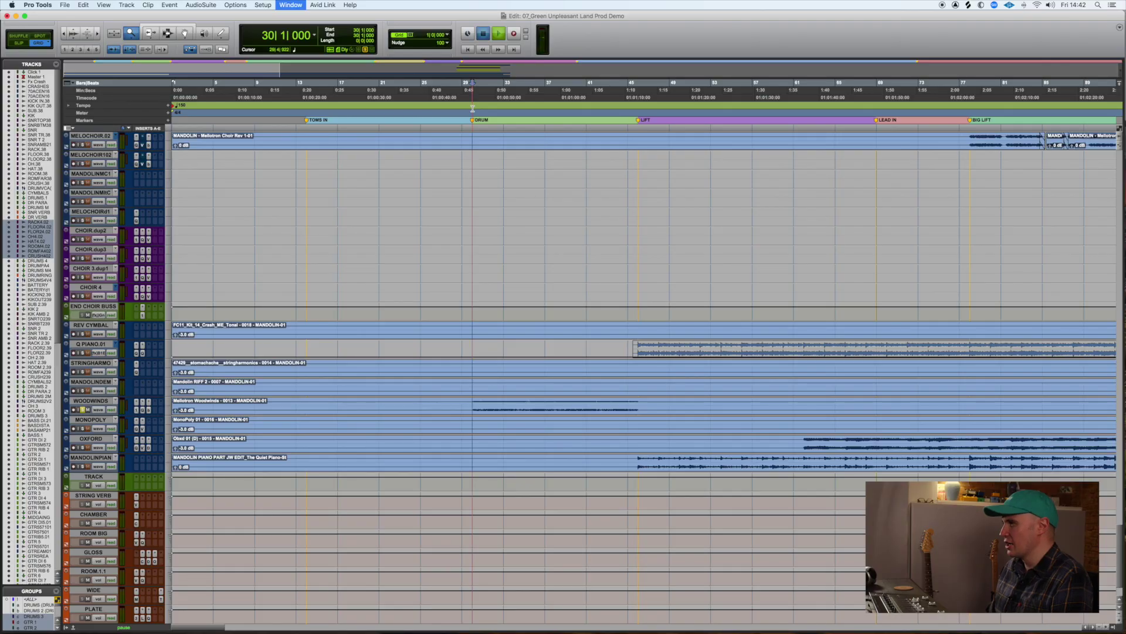
Examine the mixer channels for strings, choir, effects returns, piano and guitars during playback
{"action": "key", "text": "super+equal"}
{"action": "scroll", "coordinate": [519, 198], "scroll_direction": "right", "scroll_amount": 10}
{"action": "scroll", "coordinate": [519, 198], "scroll_direction": "right", "scroll_amount": 15}
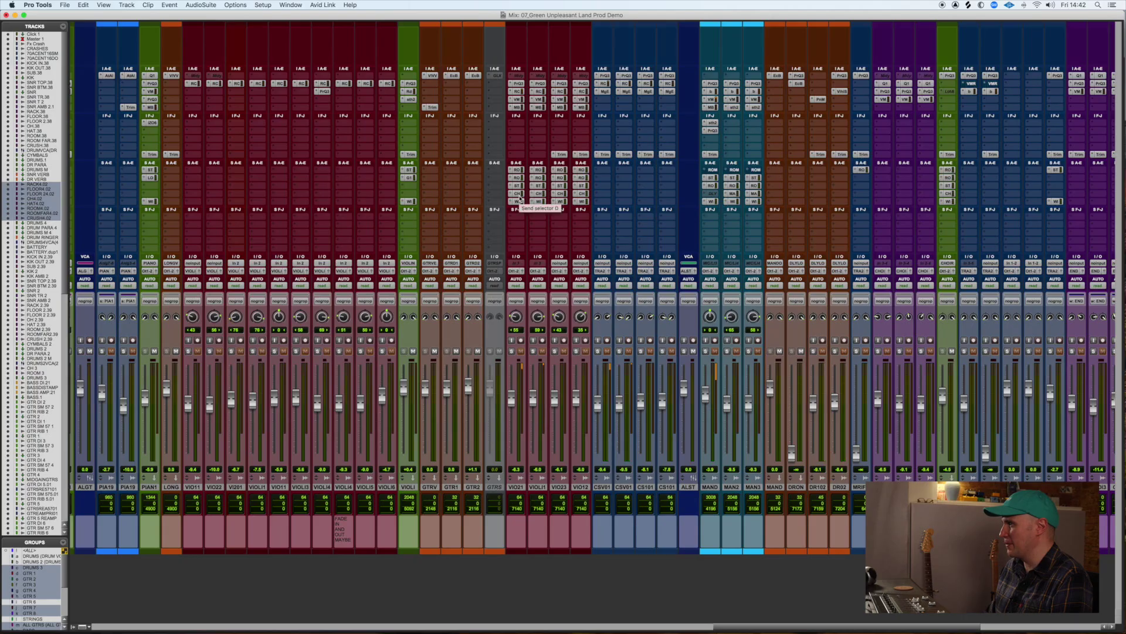
{"action": "scroll", "coordinate": [519, 200], "scroll_direction": "right", "scroll_amount": 10}
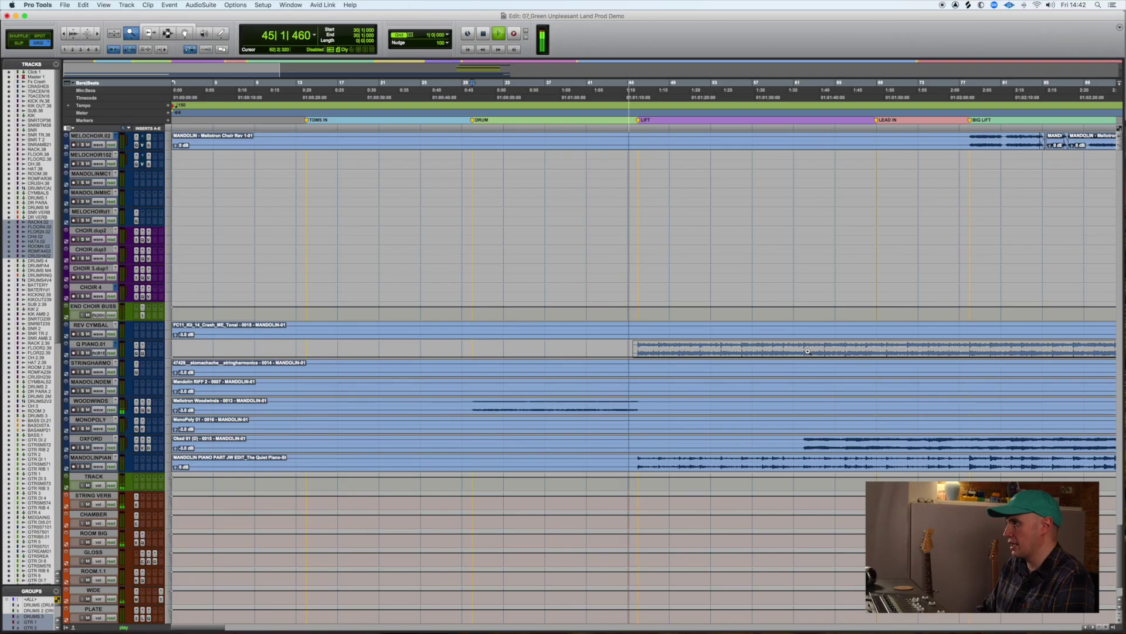
{"action": "key", "text": "super+equal"}
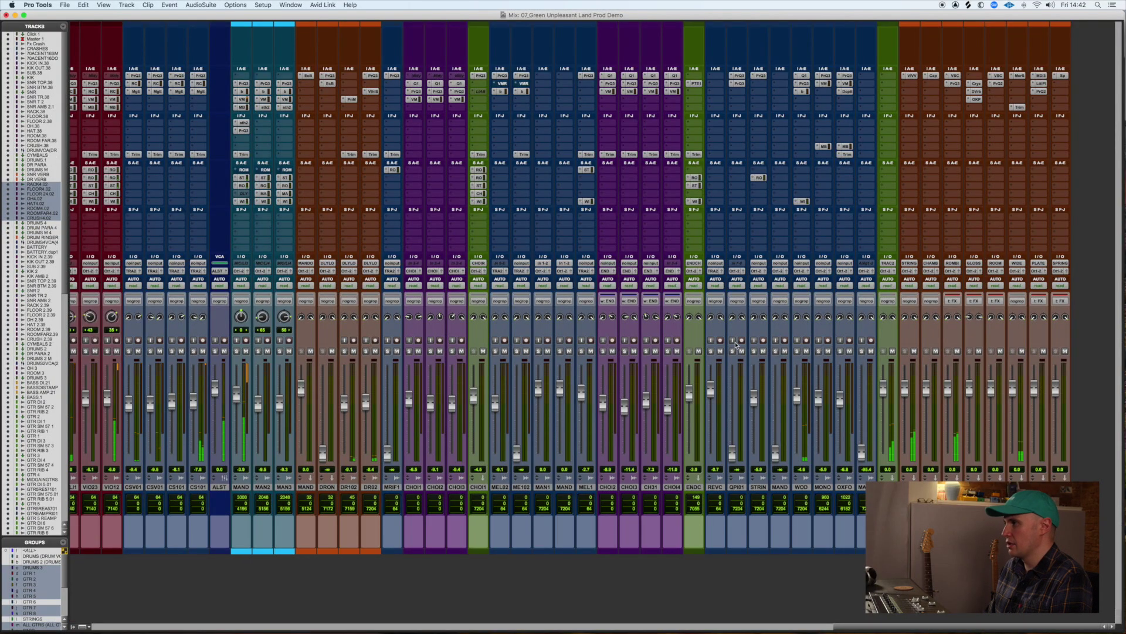
{"action": "scroll", "coordinate": [736, 345], "scroll_direction": "left", "scroll_amount": 10}
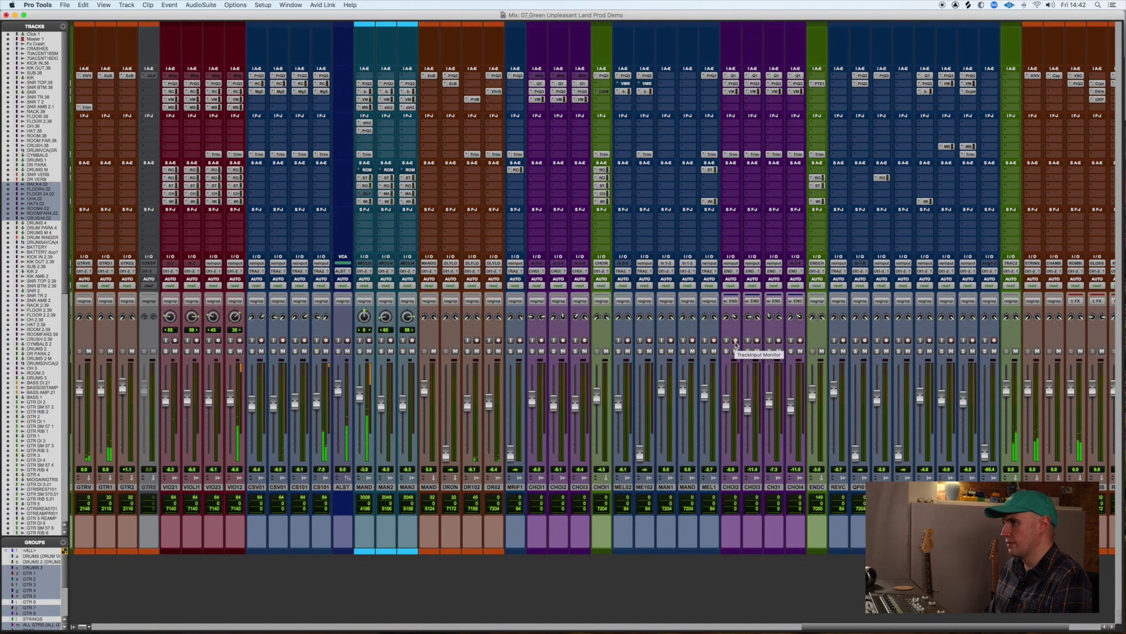
{"action": "scroll", "coordinate": [737, 345], "scroll_direction": "left", "scroll_amount": 1}
{"action": "scroll", "coordinate": [736, 345], "scroll_direction": "left", "scroll_amount": 20}
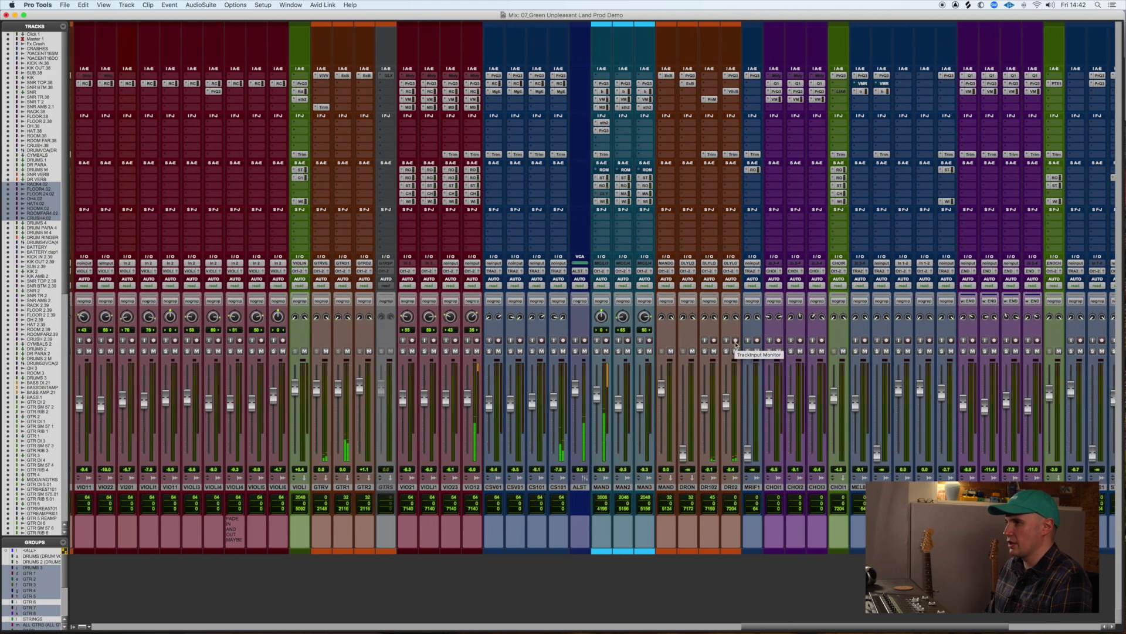
{"action": "scroll", "coordinate": [737, 345], "scroll_direction": "left", "scroll_amount": 3}
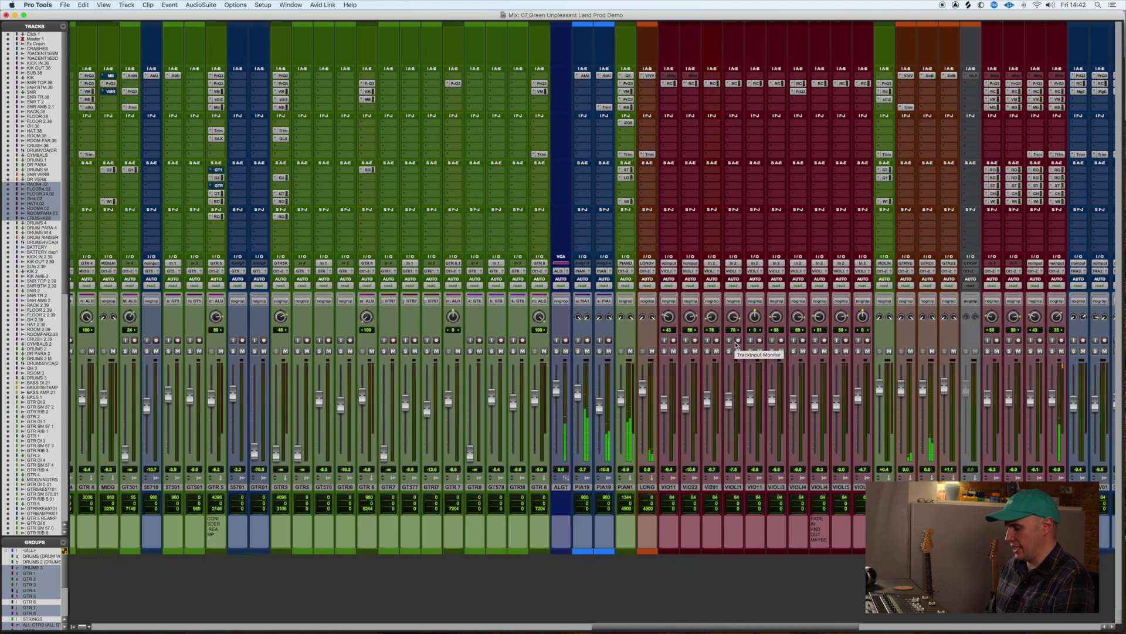
{"action": "key", "text": "super+equal"}
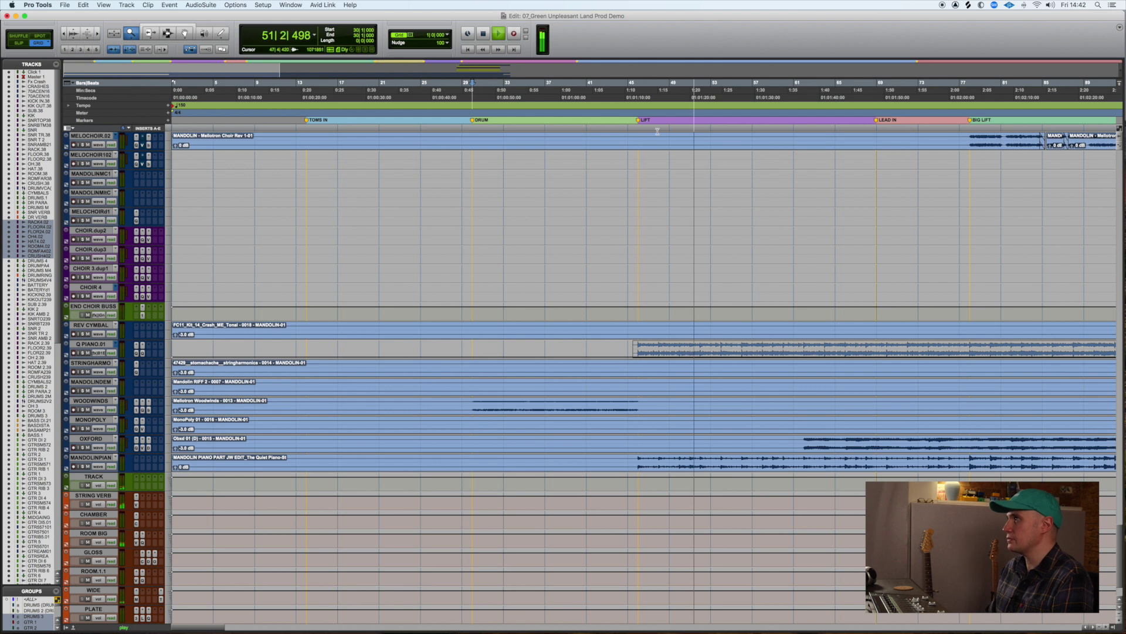
{"action": "key", "text": "super+equal"}
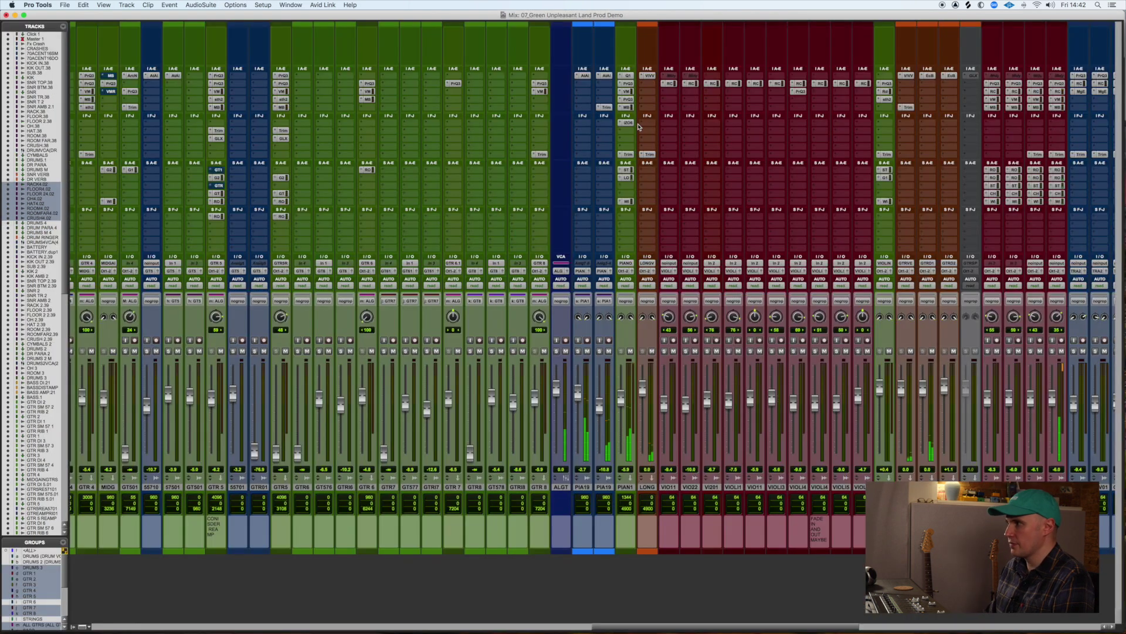
{"action": "scroll", "coordinate": [621, 409], "scroll_direction": "left", "scroll_amount": 10}
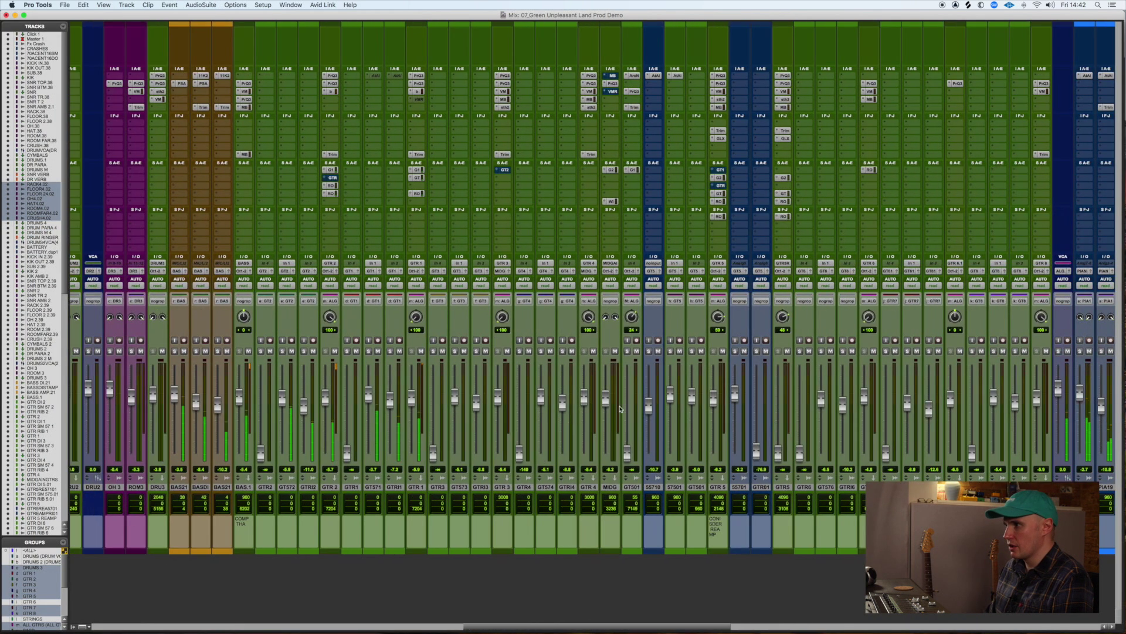
Select the guitar channels from GTR DI 2 through GTR 1 in the mixer and solo them
{"action": "left_click", "coordinate": [269, 487]}
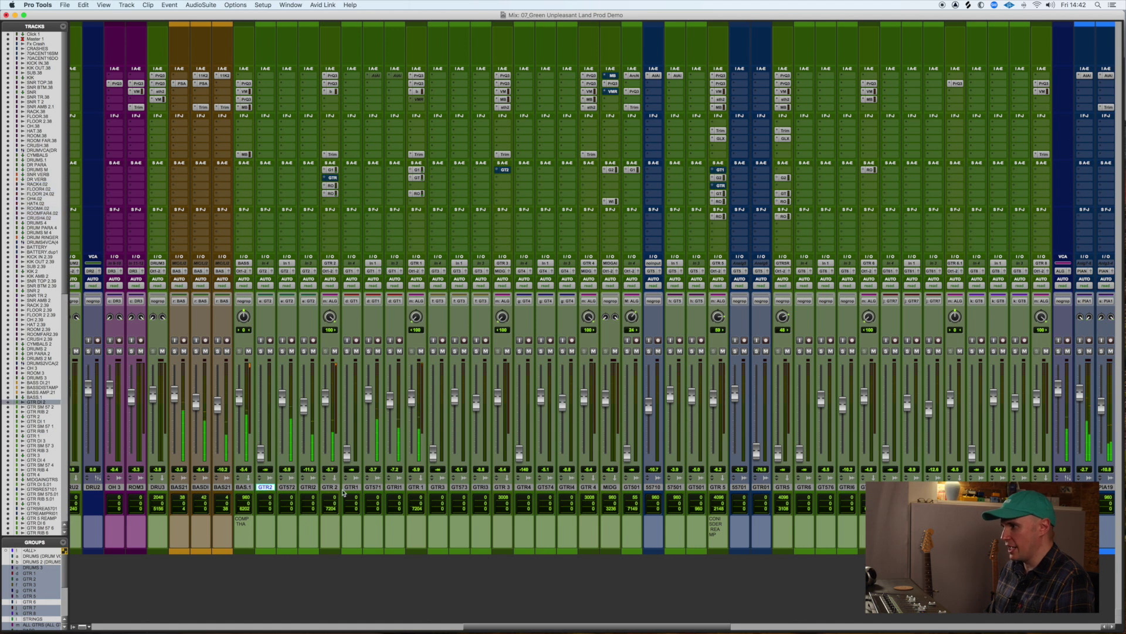
{"action": "left_click", "coordinate": [417, 487], "text": "shift"}
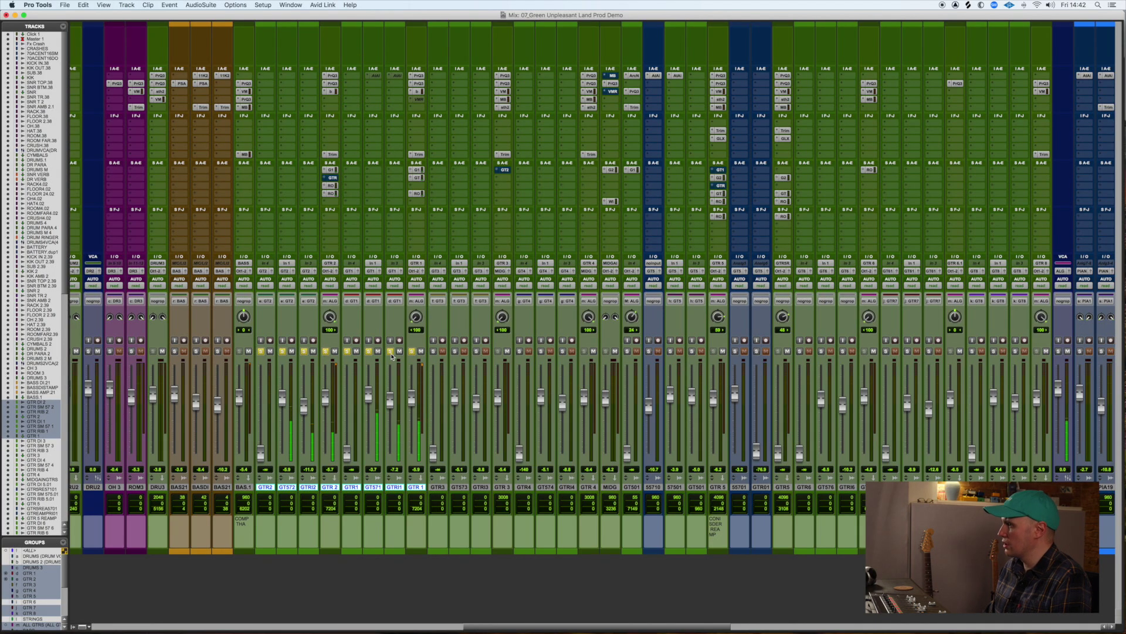
{"action": "scroll", "coordinate": [802, 385], "scroll_direction": "right", "scroll_amount": 10}
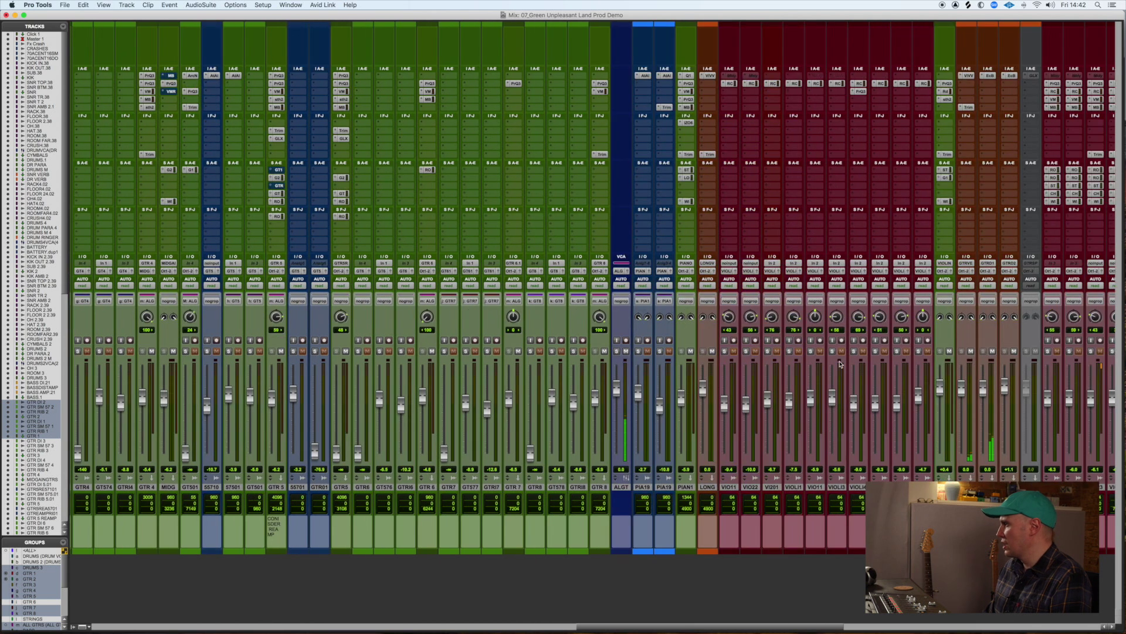
Select the first main violin channel in the mixer and check the playback position in the arrangement
{"action": "left_click", "coordinate": [728, 487]}
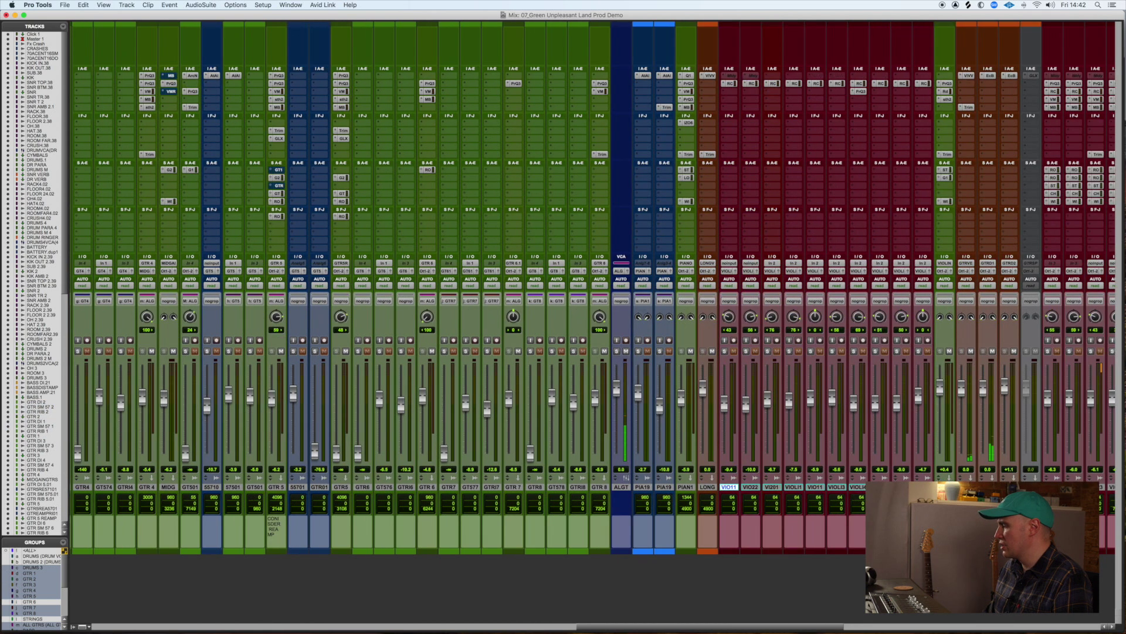
{"action": "scroll", "coordinate": [923, 372], "scroll_direction": "right", "scroll_amount": 2}
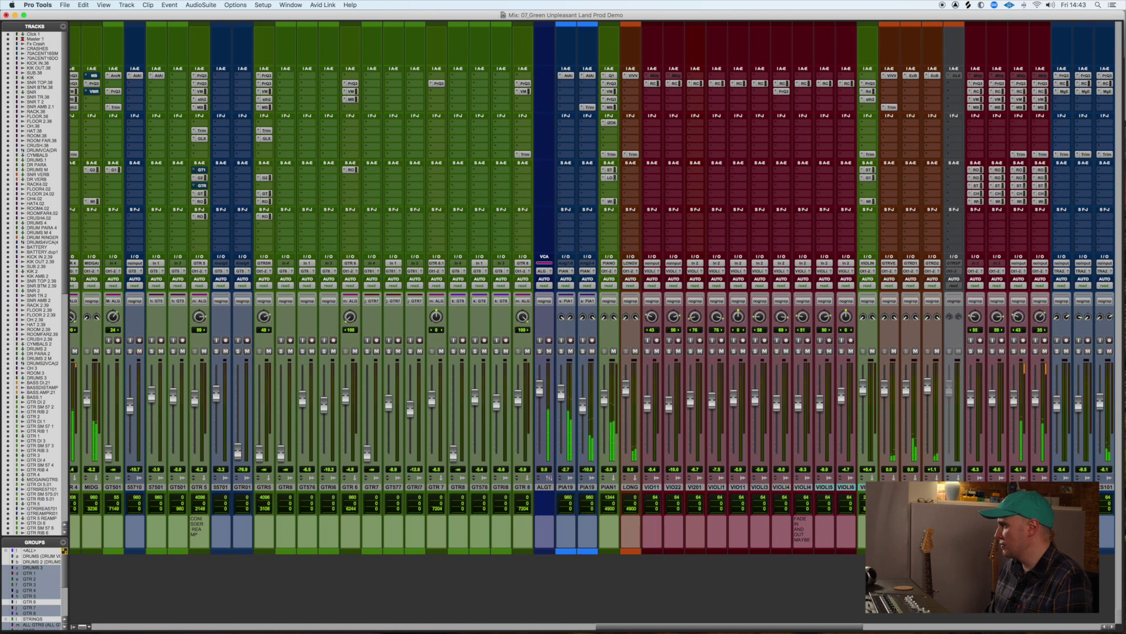
{"action": "key", "text": "super+equal"}
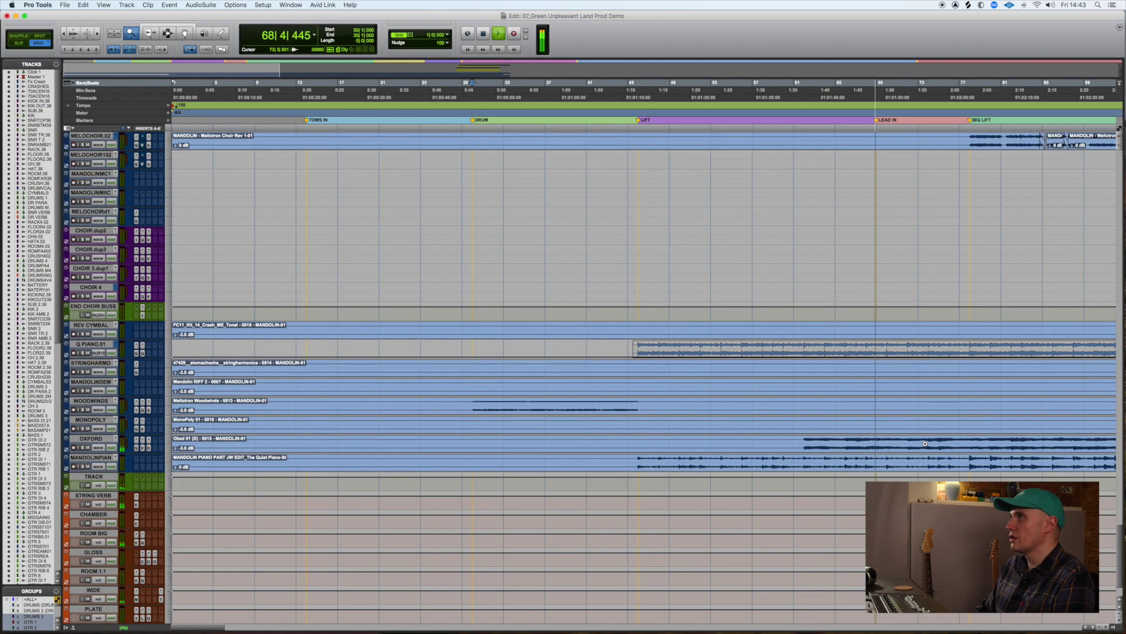
{"action": "key", "text": "super+equal"}
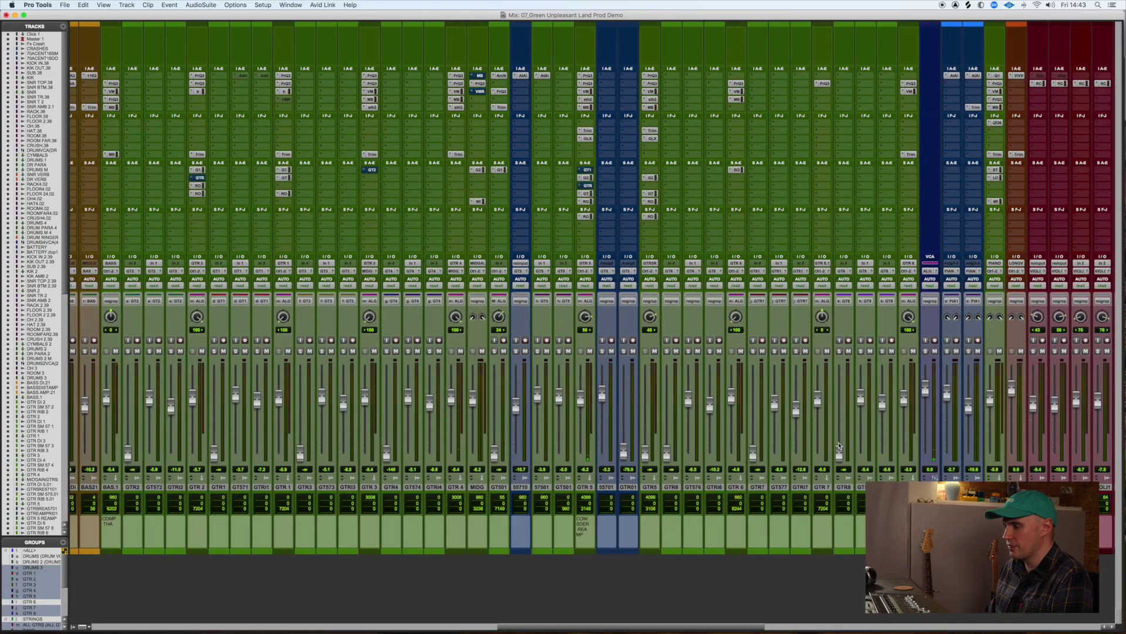
{"action": "scroll", "coordinate": [839, 446], "scroll_direction": "right", "scroll_amount": 1}
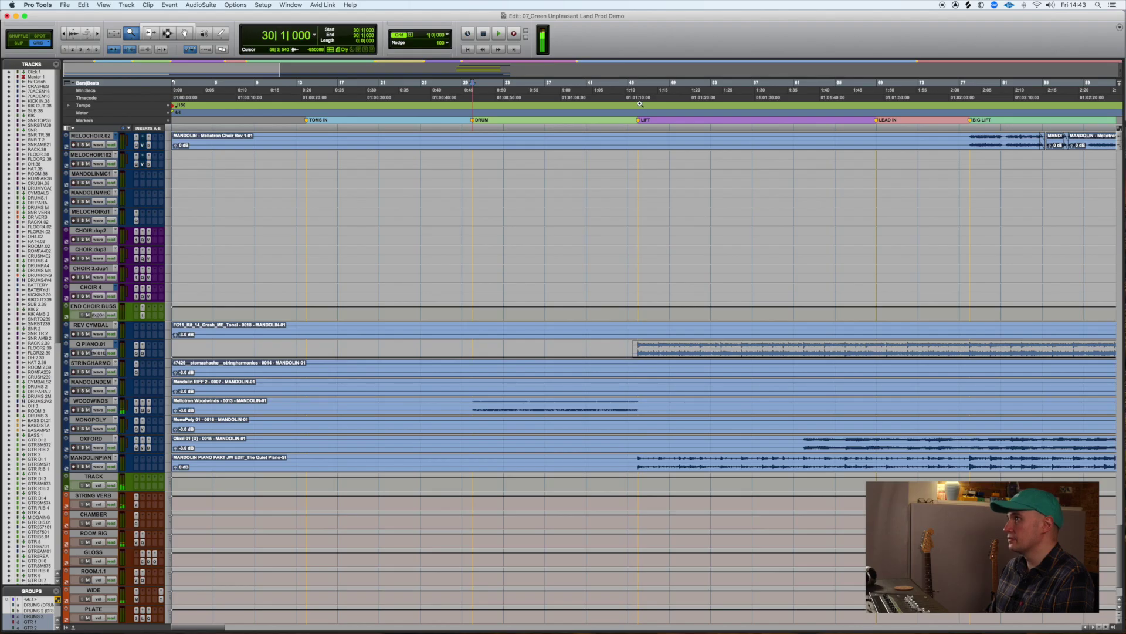
Start playback from the LIFT marker and show the mixer
{"action": "left_click", "coordinate": [640, 104]}
{"action": "key", "text": "super+equal"}
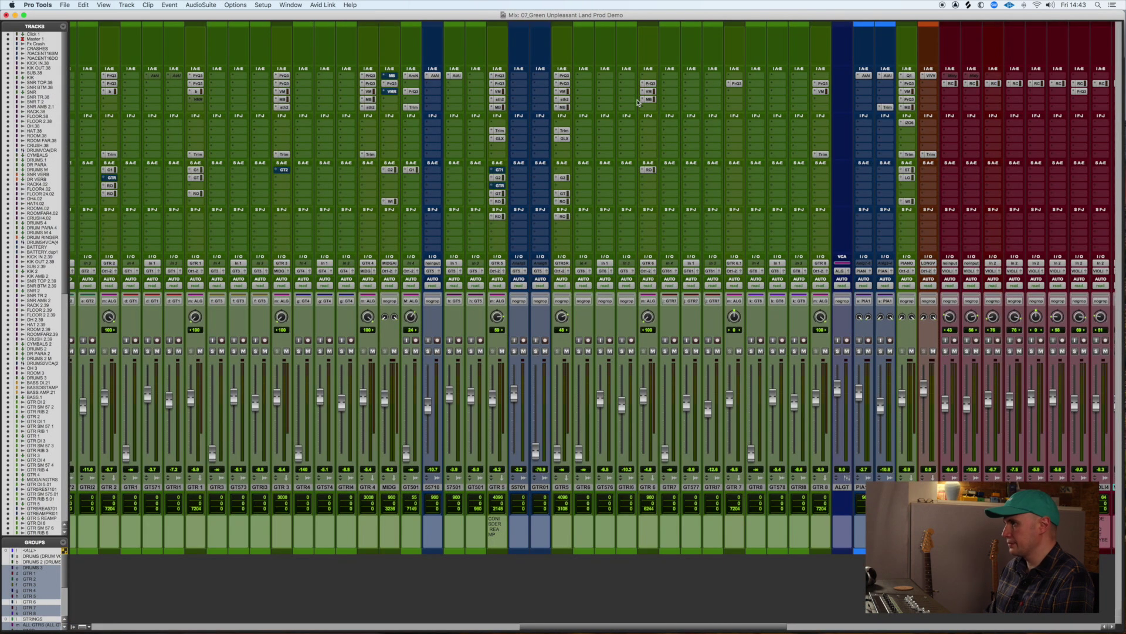
{"action": "key", "text": "space"}
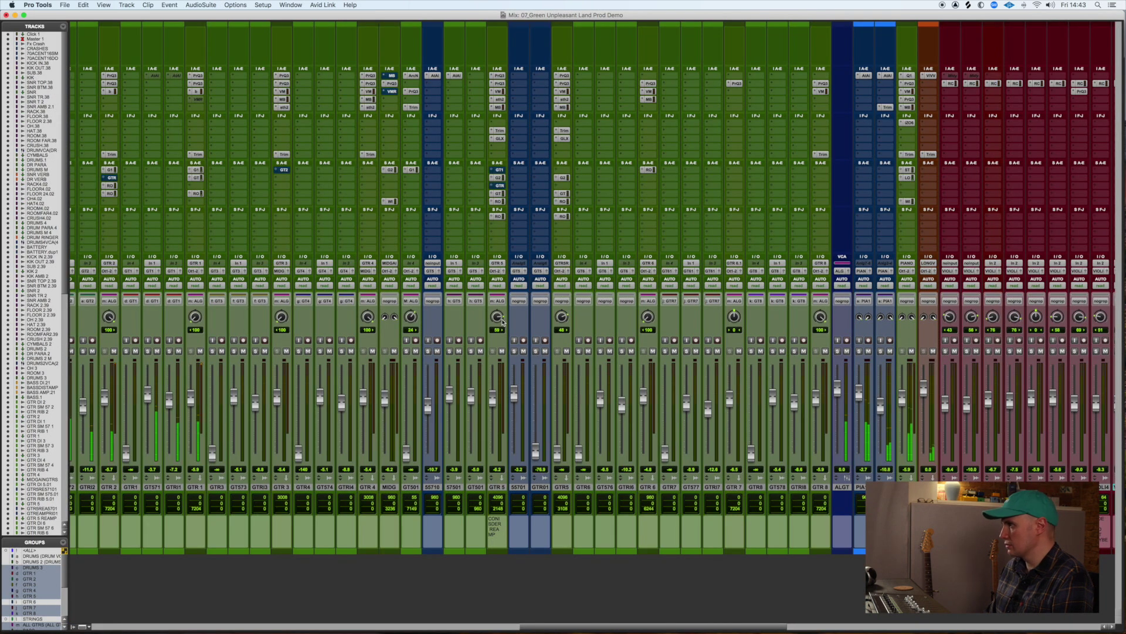
Solo the close and room piano channels in the mixer
{"action": "scroll", "coordinate": [528, 323], "scroll_direction": "right", "scroll_amount": 1}
{"action": "left_click", "coordinate": [839, 350]}
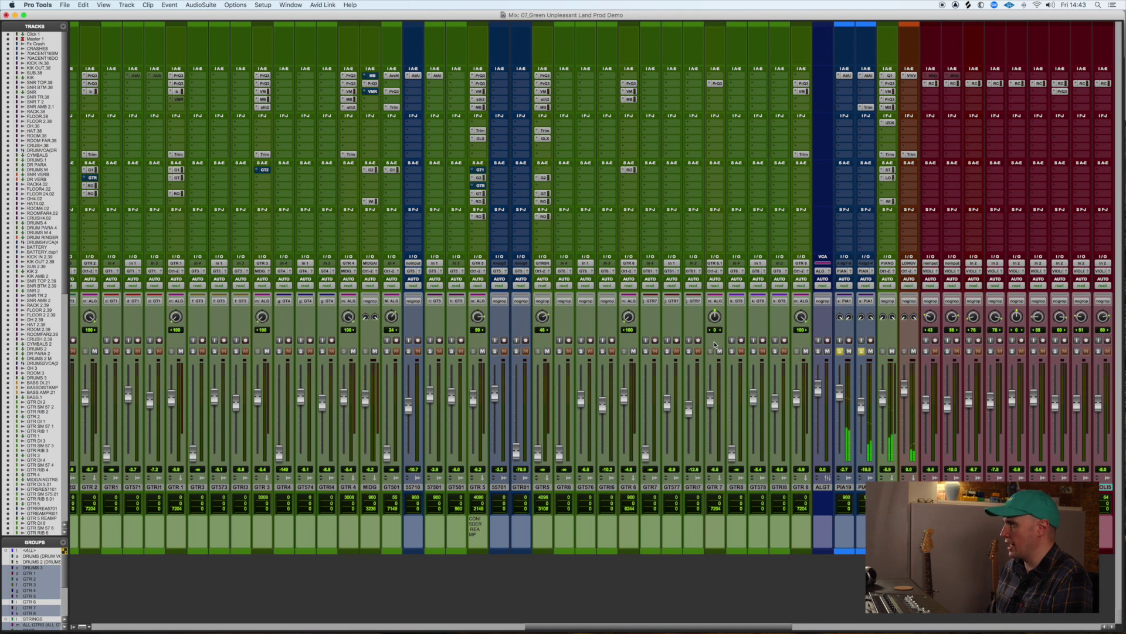
{"action": "scroll", "coordinate": [715, 345], "scroll_direction": "right", "scroll_amount": 5}
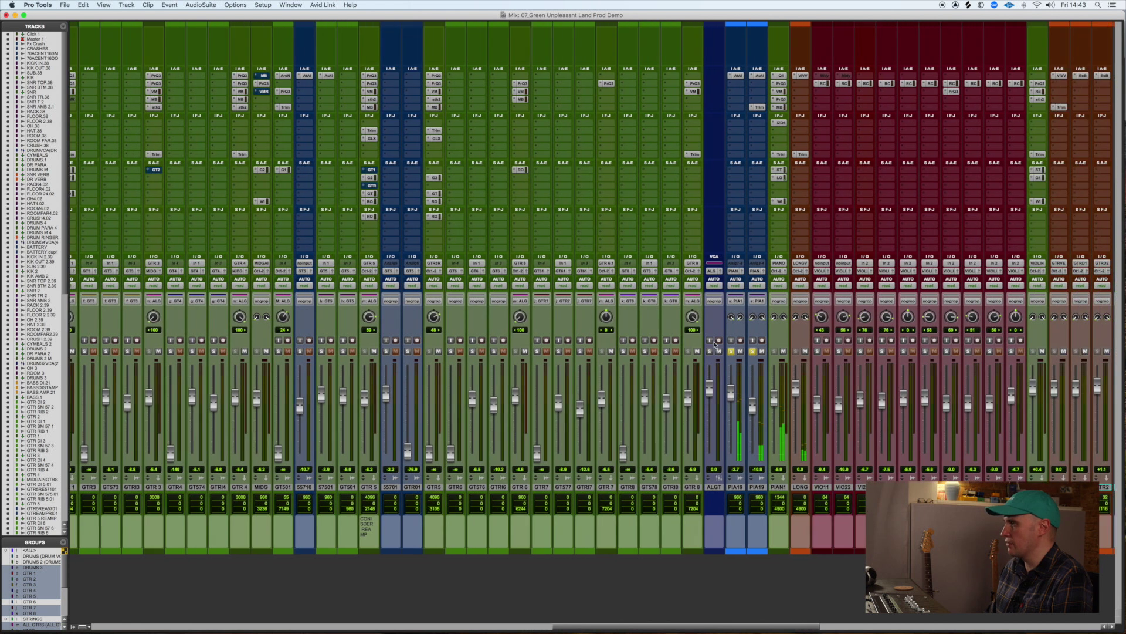
{"action": "scroll", "coordinate": [715, 344], "scroll_direction": "right", "scroll_amount": 4}
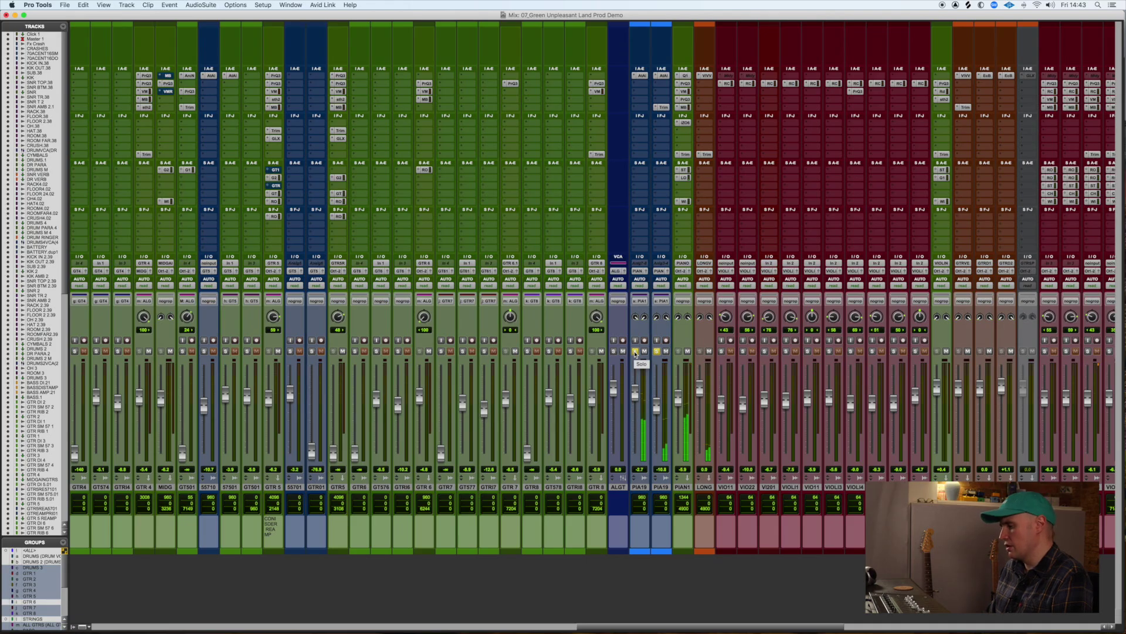
{"action": "scroll", "coordinate": [635, 354], "scroll_direction": "right", "scroll_amount": 3}
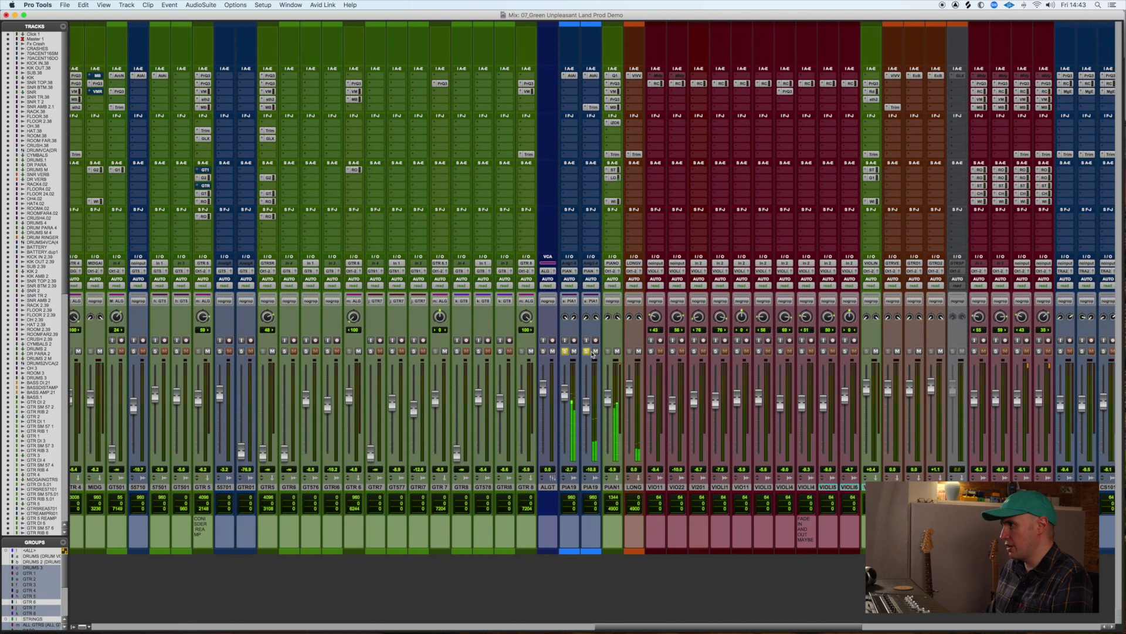
Clear the solos on the close and room piano channels and solo the guitar 5 channels in the mixer
{"action": "left_click", "coordinate": [587, 352]}
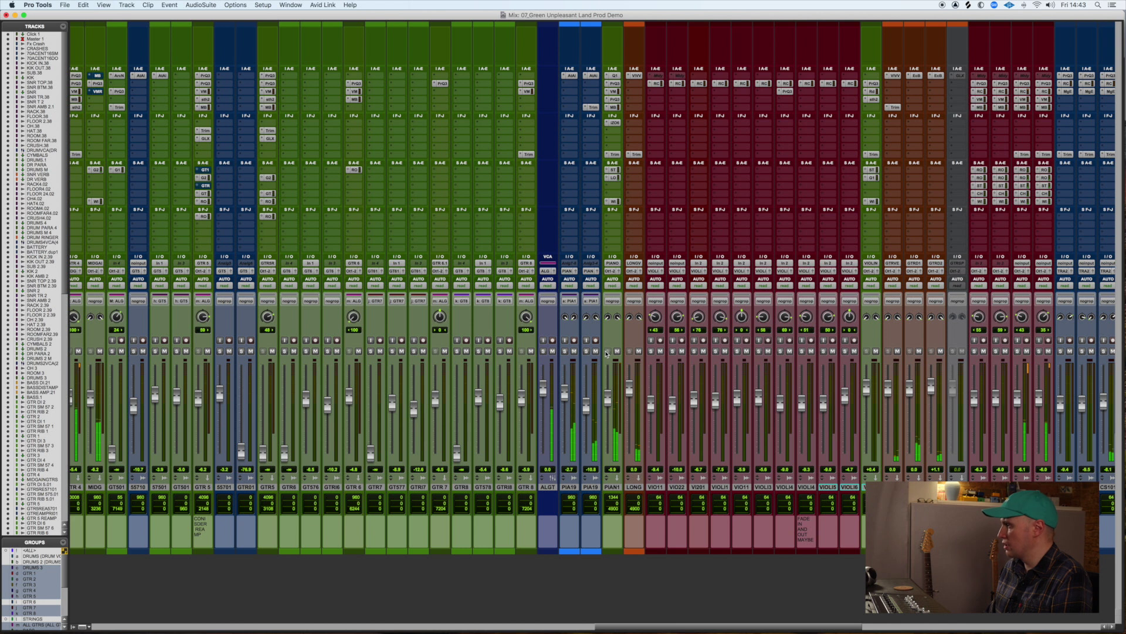
{"action": "scroll", "coordinate": [608, 352], "scroll_direction": "left", "scroll_amount": 15}
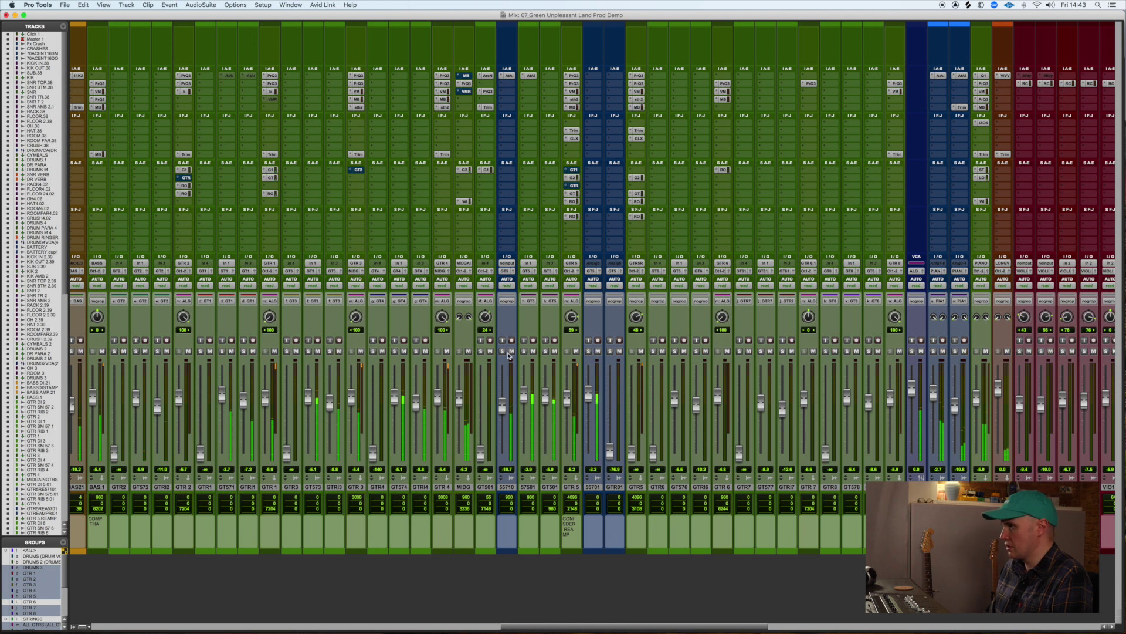
{"action": "left_click", "coordinate": [546, 351]}
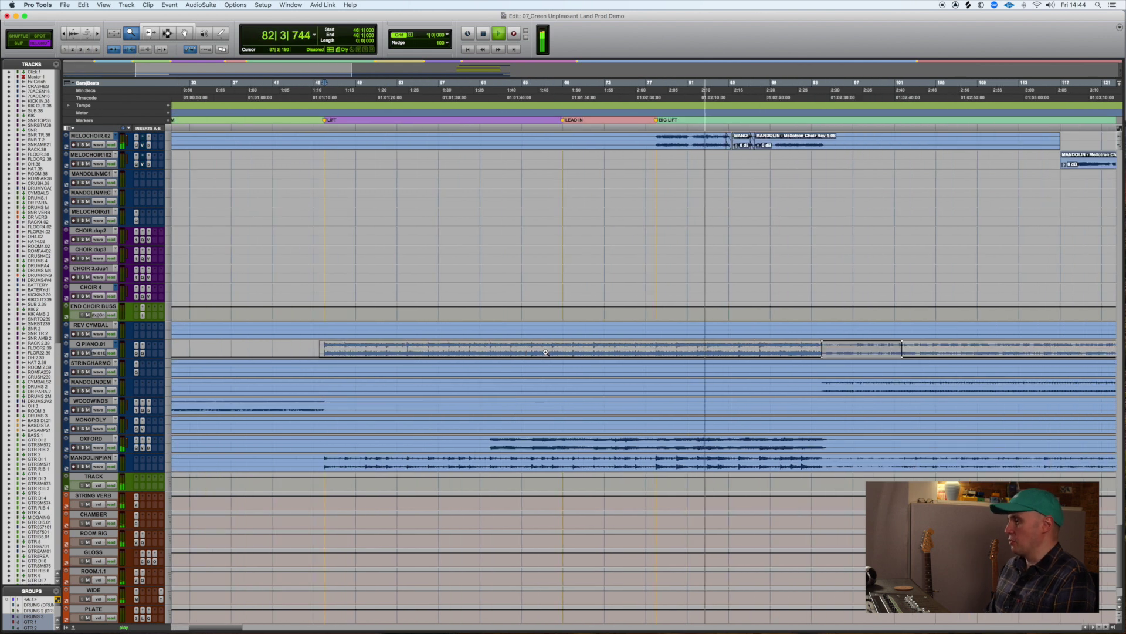
Check the playback position in the arrangement around BIG LIFT and audition the three choir channels in solo in the mixer
{"action": "key", "text": "super+equal"}
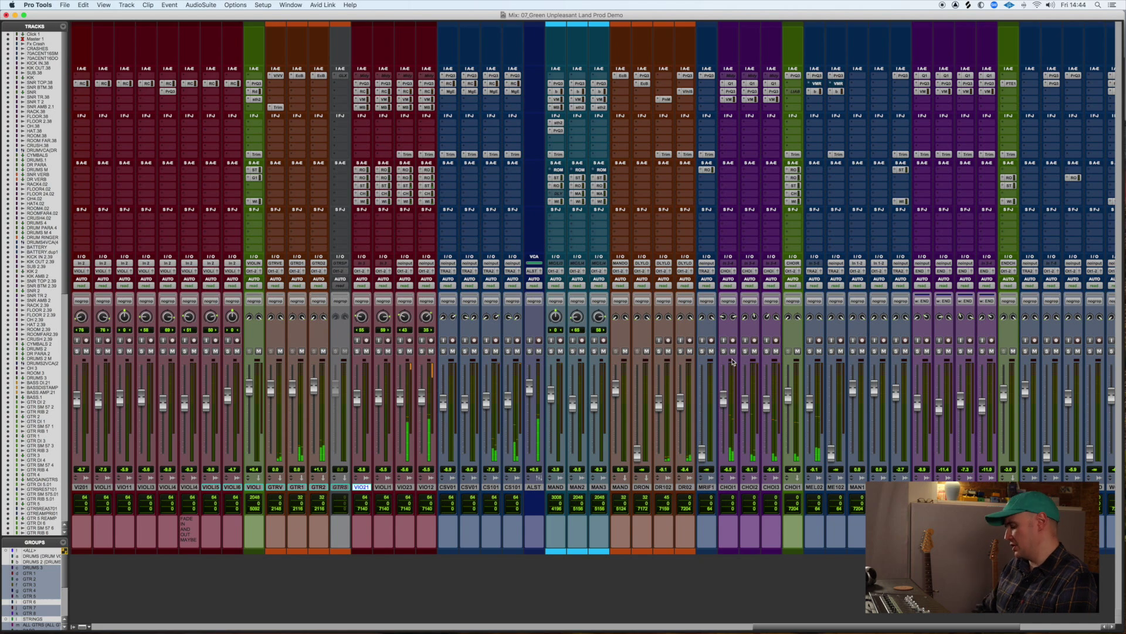
{"action": "key", "text": "super+equal"}
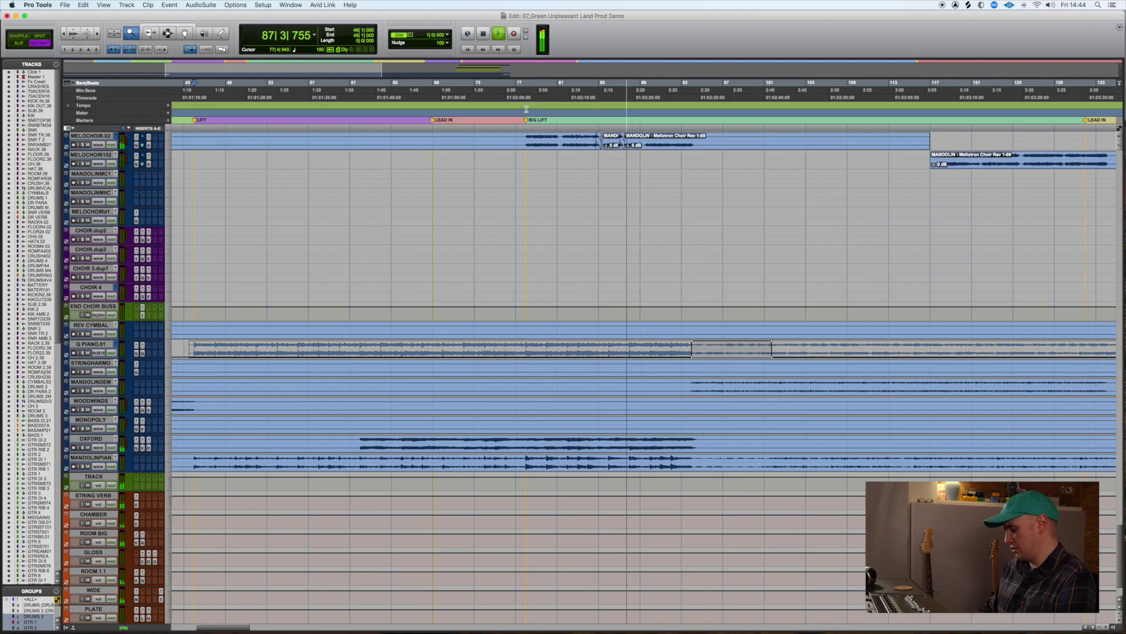
{"action": "key", "text": "super+equal"}
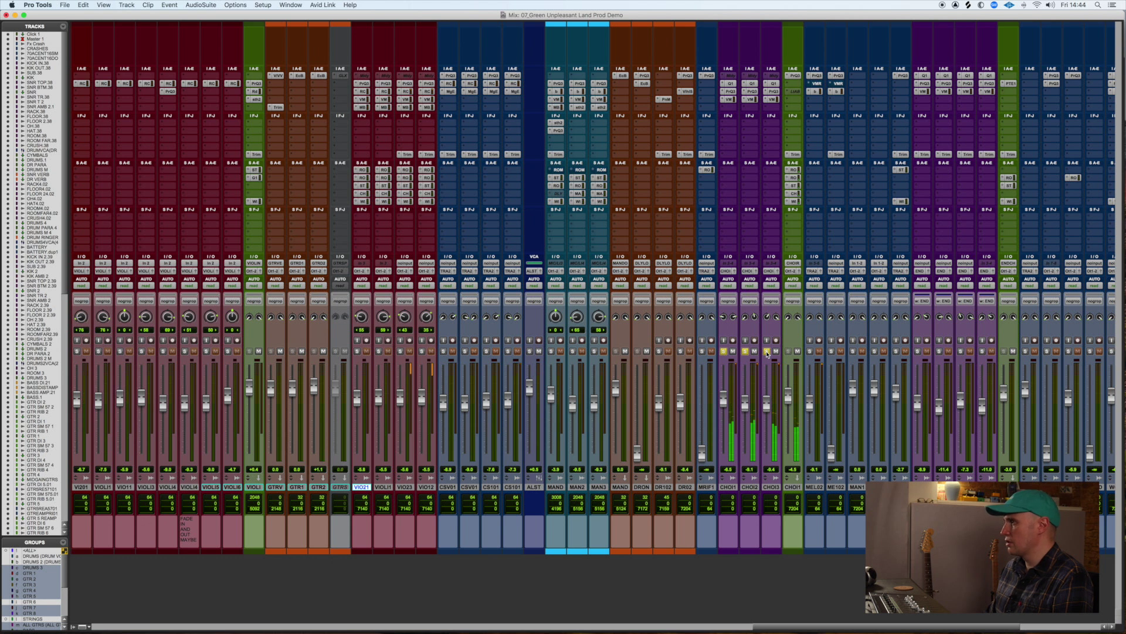
{"action": "key", "text": "super+equal"}
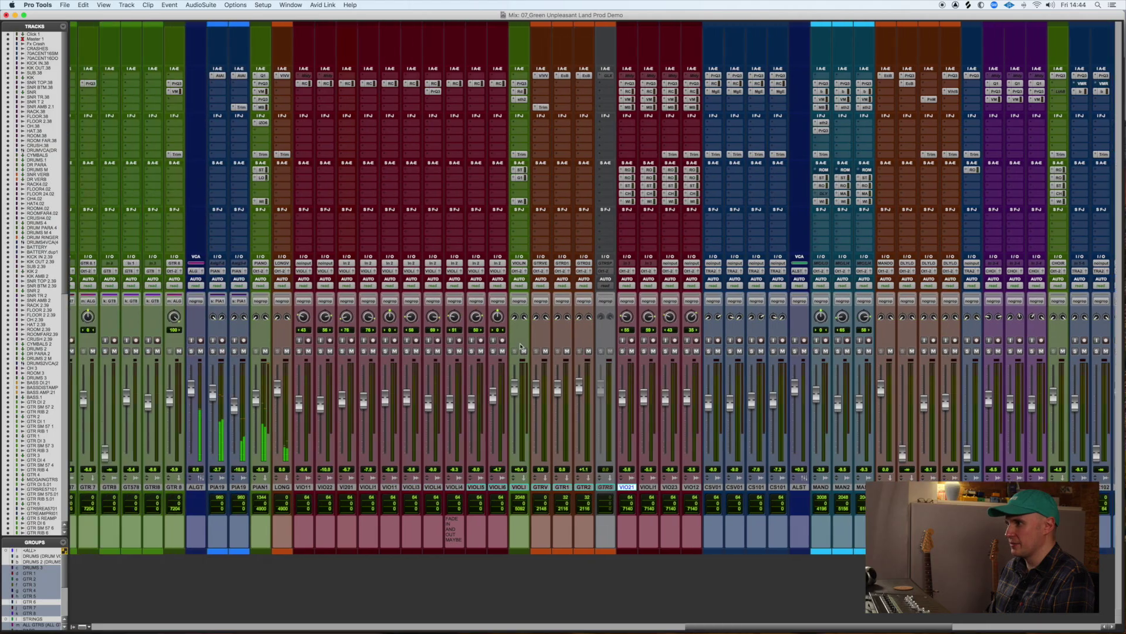
Audition the three bass channels and the guitar channels up to GTR 5 in solo, clearing the solos after each group
{"action": "scroll", "coordinate": [521, 347], "scroll_direction": "left", "scroll_amount": 15}
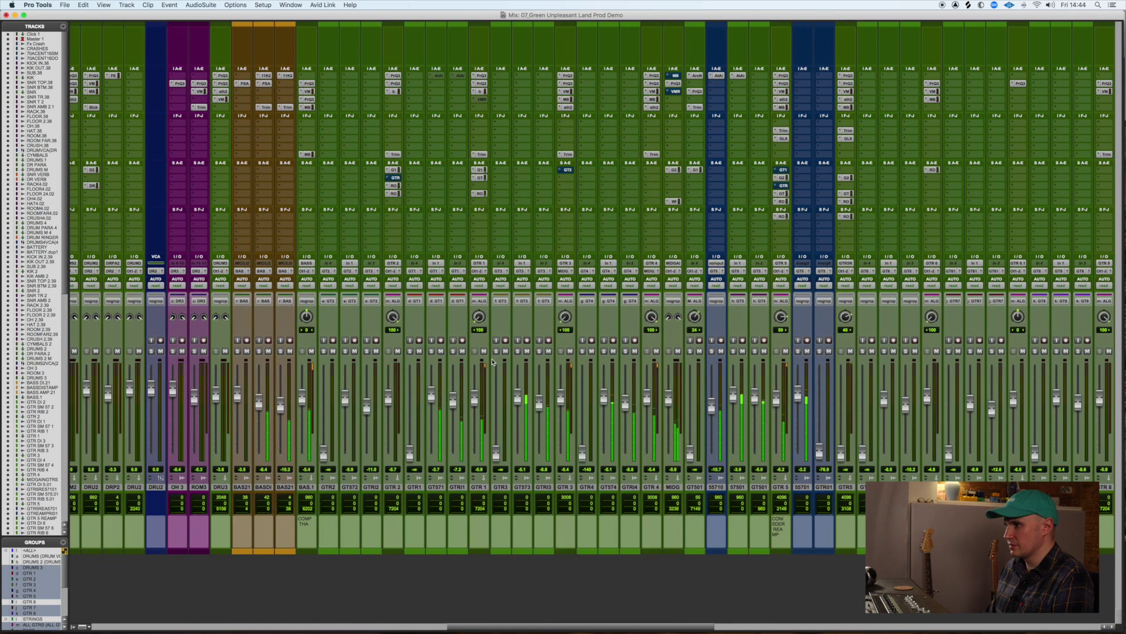
{"action": "scroll", "coordinate": [493, 362], "scroll_direction": "left", "scroll_amount": 5}
{"action": "left_click", "coordinate": [527, 351]}
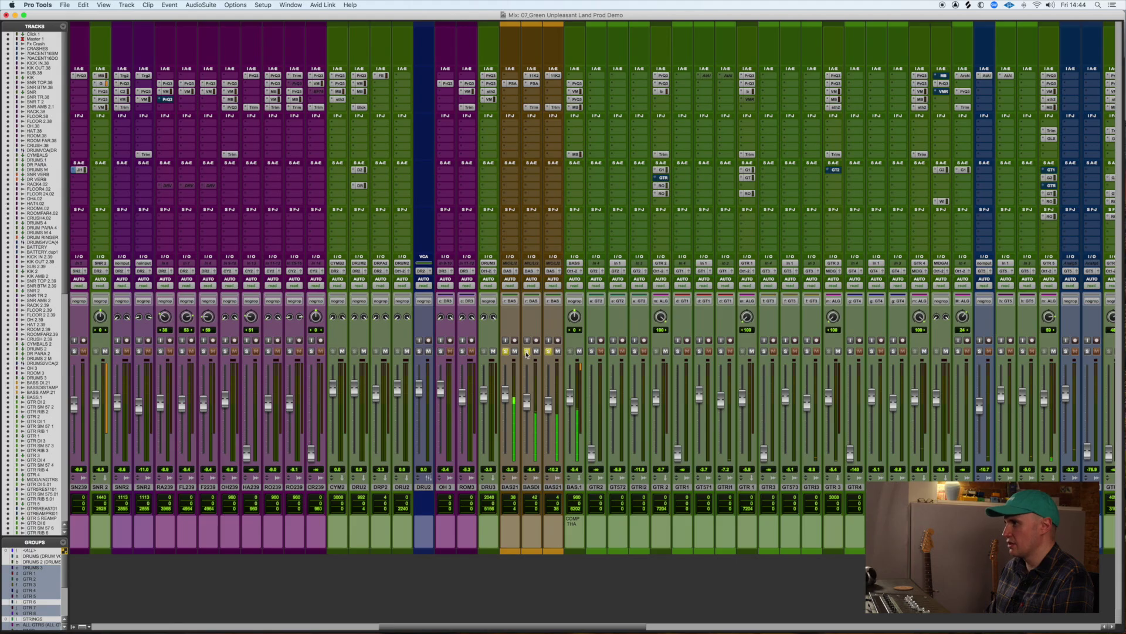
{"action": "left_click", "coordinate": [527, 351]}
{"action": "scroll", "coordinate": [619, 367], "scroll_direction": "right", "scroll_amount": 4}
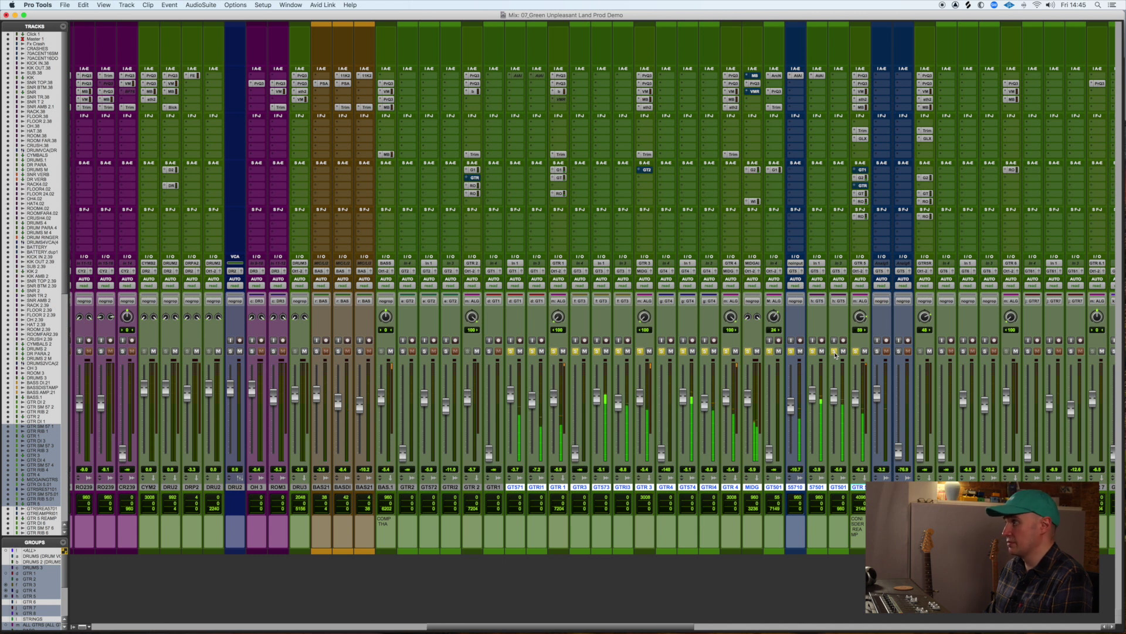
{"action": "left_click", "coordinate": [835, 351]}
Audition the OXFORD channel in solo in the mixer and clear its solo
{"action": "scroll", "coordinate": [726, 356], "scroll_direction": "right", "scroll_amount": 6}
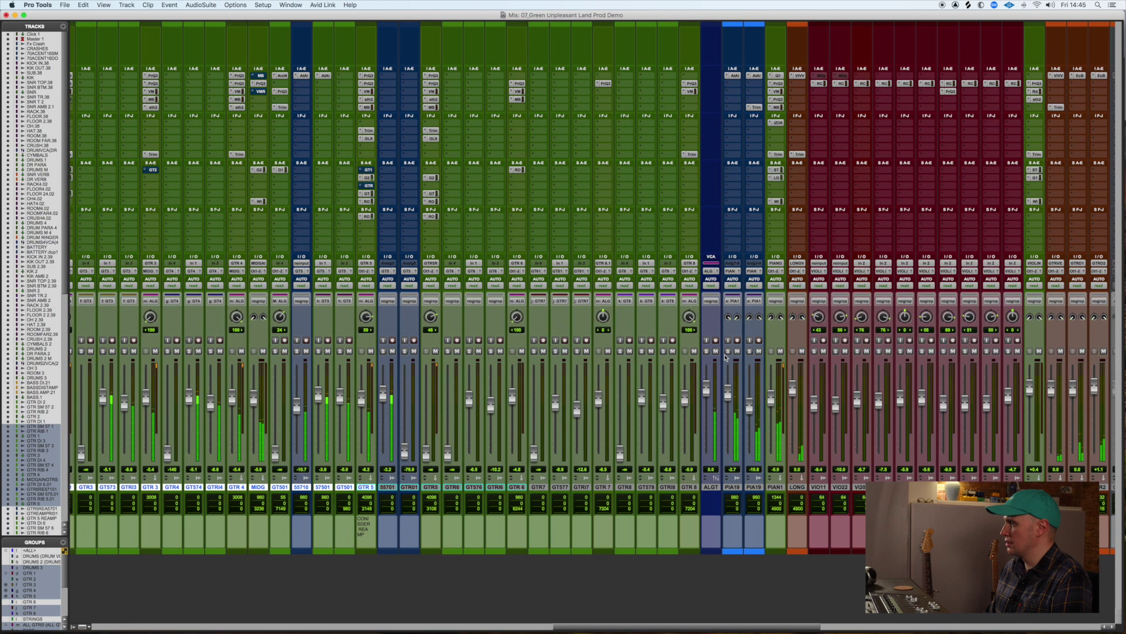
{"action": "scroll", "coordinate": [727, 357], "scroll_direction": "right", "scroll_amount": 2}
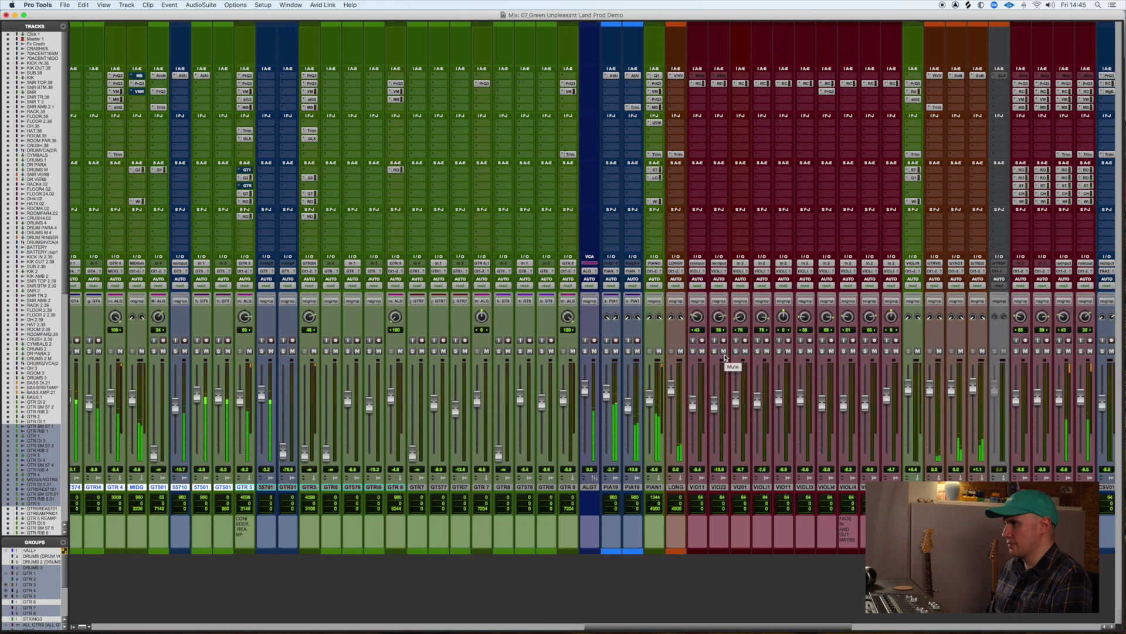
{"action": "scroll", "coordinate": [725, 357], "scroll_direction": "right", "scroll_amount": 7}
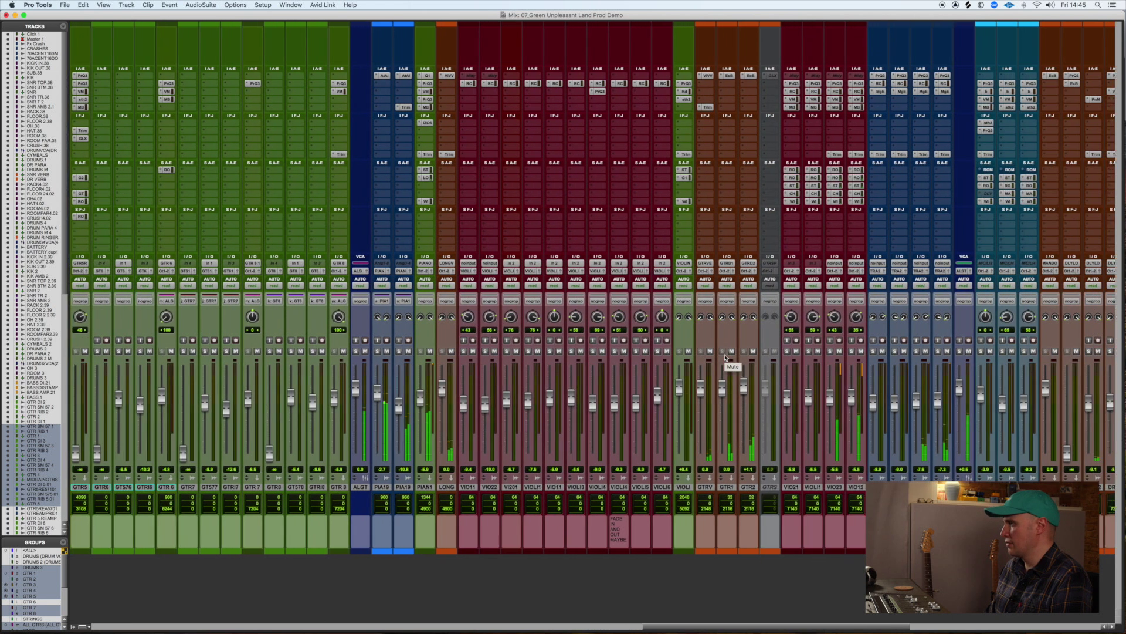
{"action": "scroll", "coordinate": [725, 357], "scroll_direction": "right", "scroll_amount": 6}
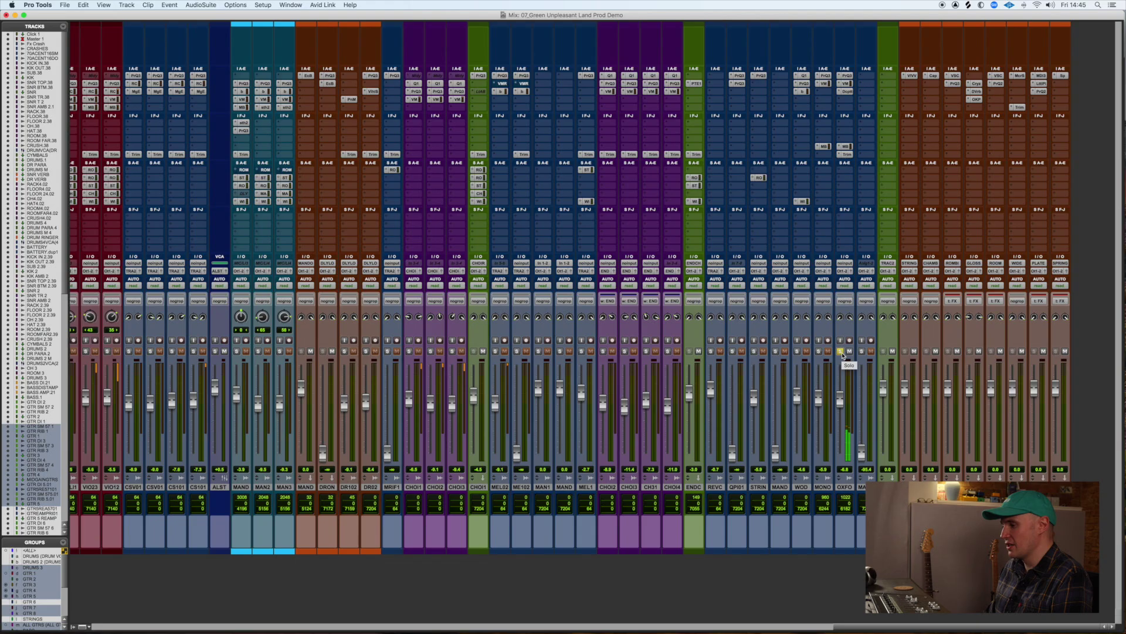
{"action": "left_click", "coordinate": [842, 352]}
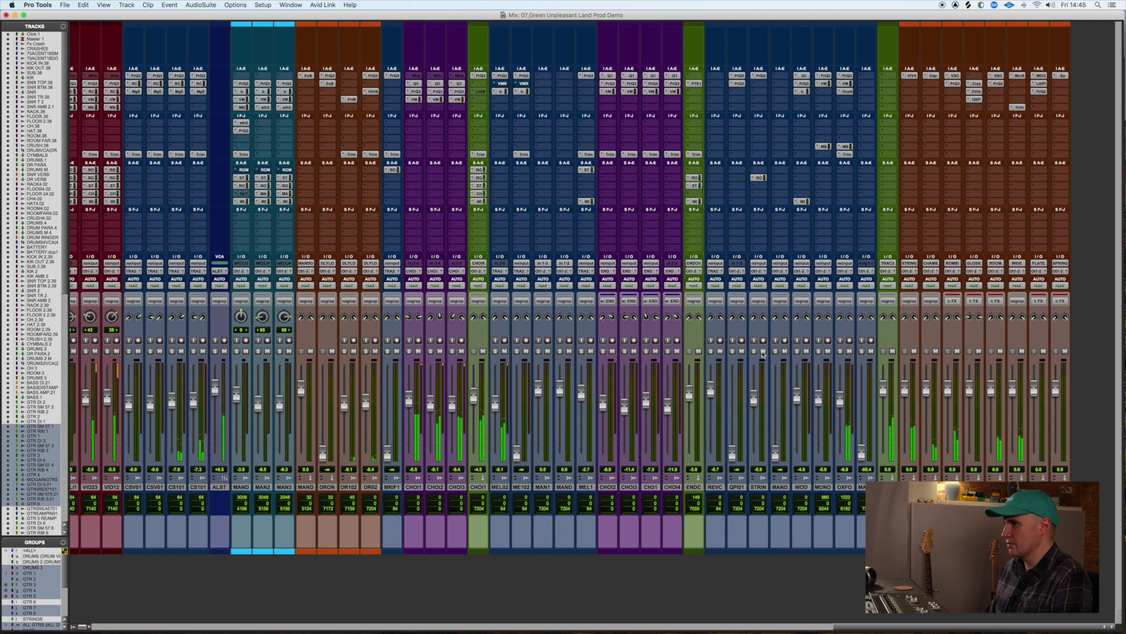
Check the arrangement after the BIG LIFT marker, audition the first mandolin channel in solo and clear its solo
{"action": "scroll", "coordinate": [762, 354], "scroll_direction": "left", "scroll_amount": 5}
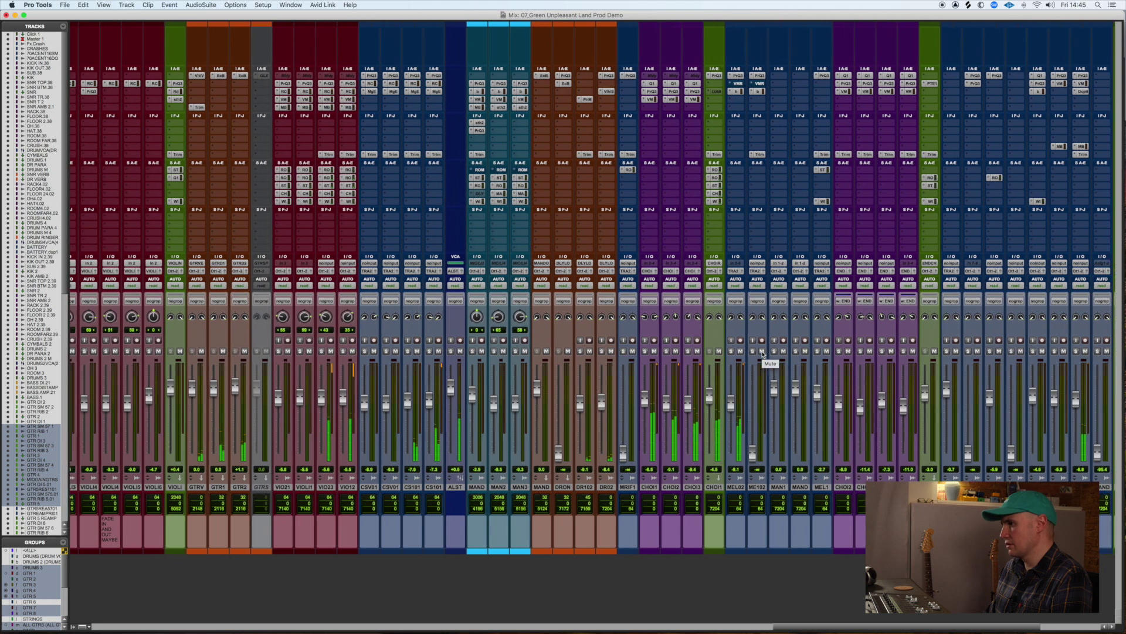
{"action": "key", "text": "super+equal"}
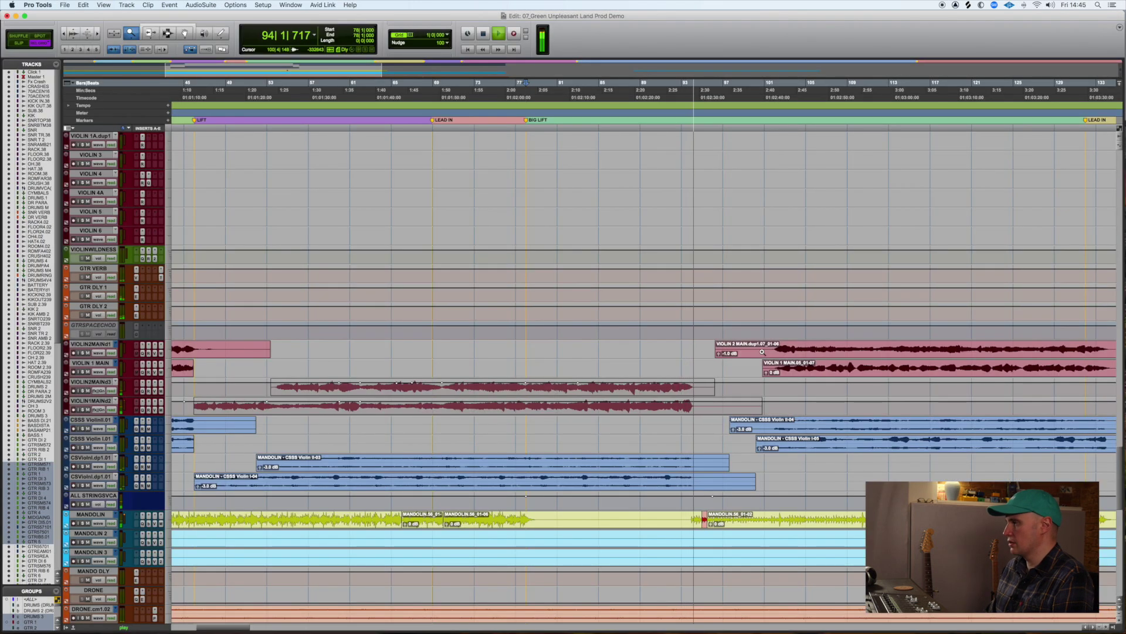
{"action": "scroll", "coordinate": [763, 351], "scroll_direction": "right", "scroll_amount": 3}
{"action": "scroll", "coordinate": [762, 351], "scroll_direction": "right", "scroll_amount": 4}
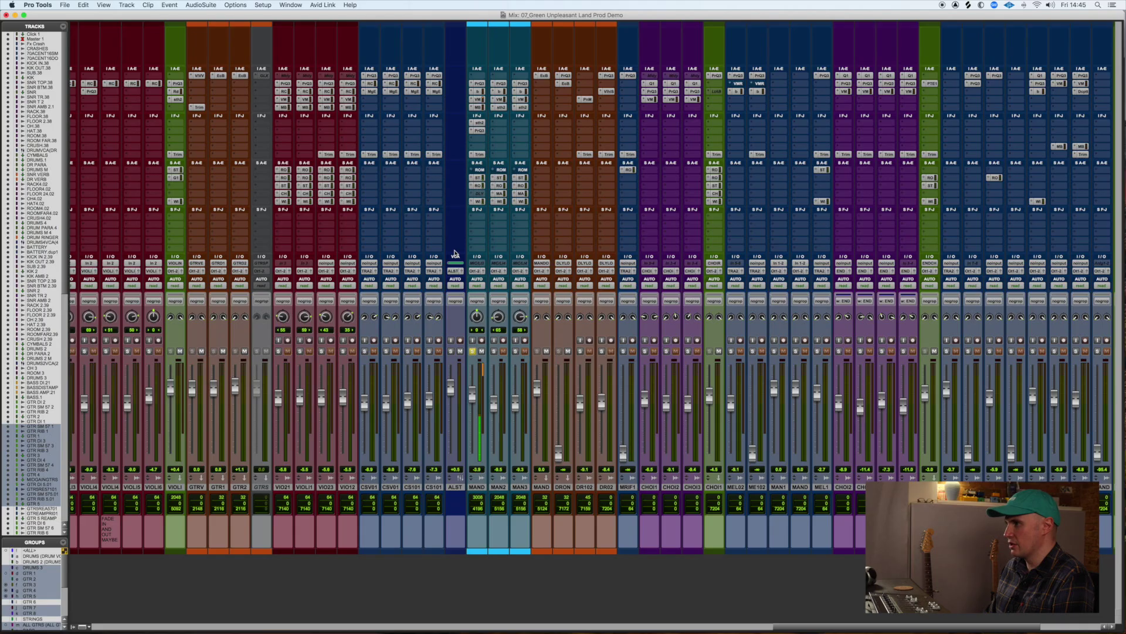
{"action": "scroll", "coordinate": [455, 254], "scroll_direction": "left", "scroll_amount": 5}
{"action": "left_click", "coordinate": [590, 351]}
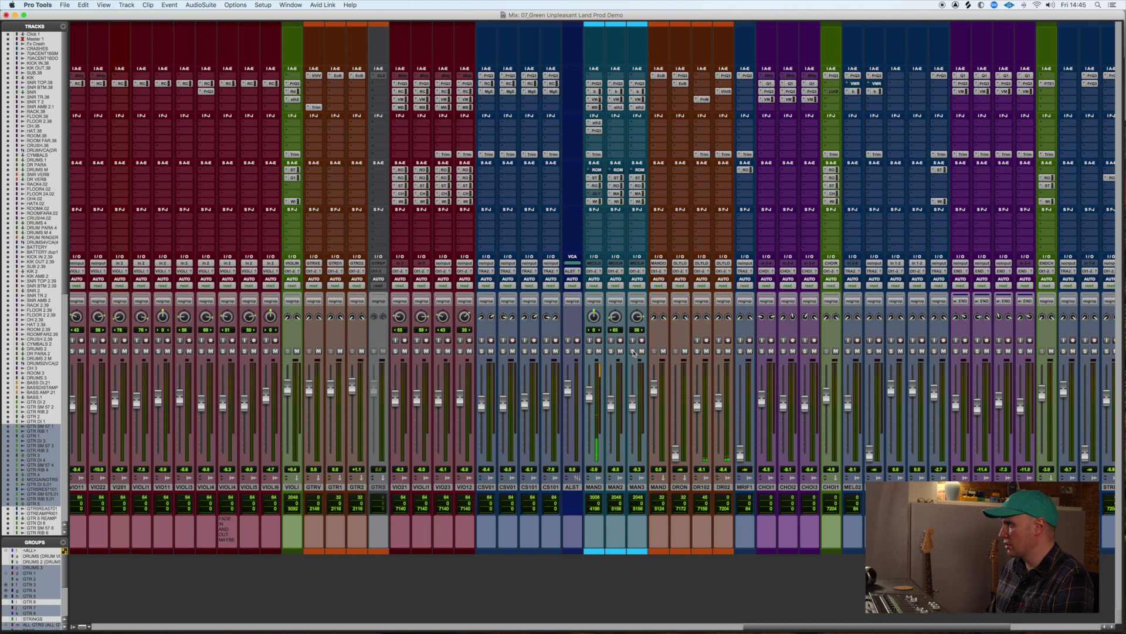
Audition the close and room piano channels in solo in the mixer and clear their solos
{"action": "scroll", "coordinate": [633, 353], "scroll_direction": "right", "scroll_amount": 12}
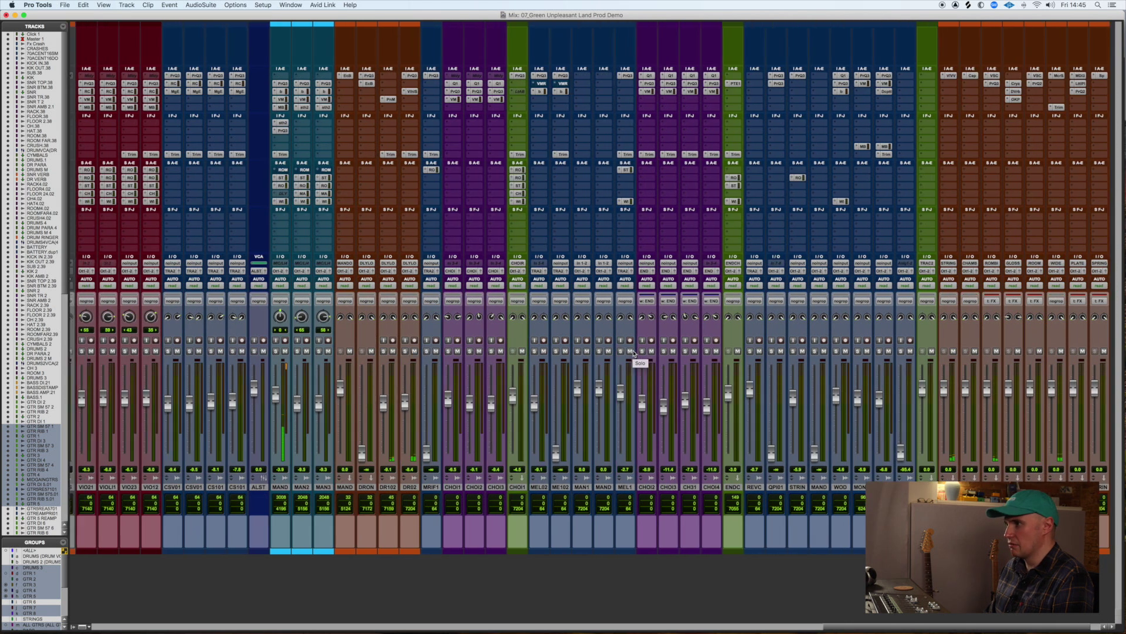
{"action": "scroll", "coordinate": [634, 353], "scroll_direction": "left", "scroll_amount": 20}
{"action": "left_click", "coordinate": [488, 351]}
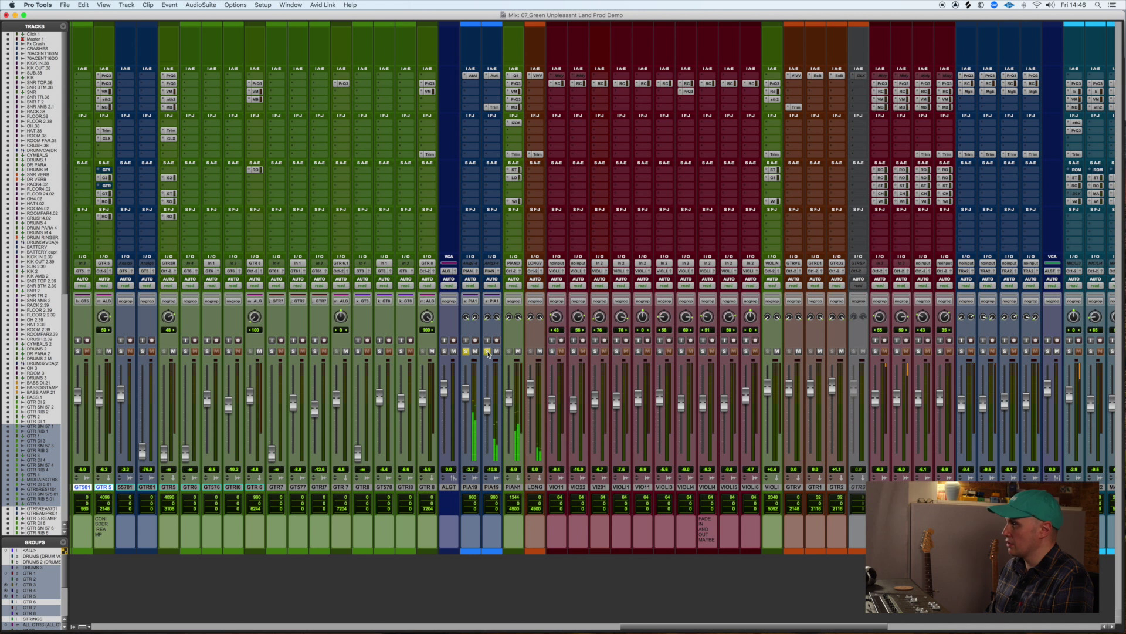
{"action": "left_click", "coordinate": [488, 352]}
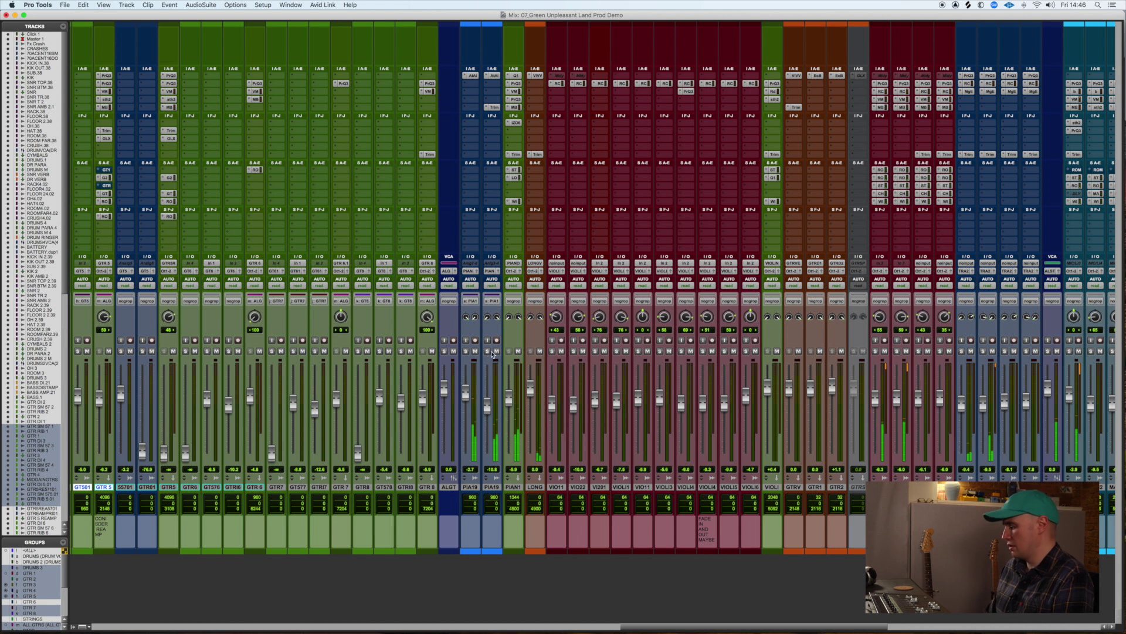
Start playback from bar 101 in the arrangement and return to the mixer
{"action": "key", "text": "super+equal"}
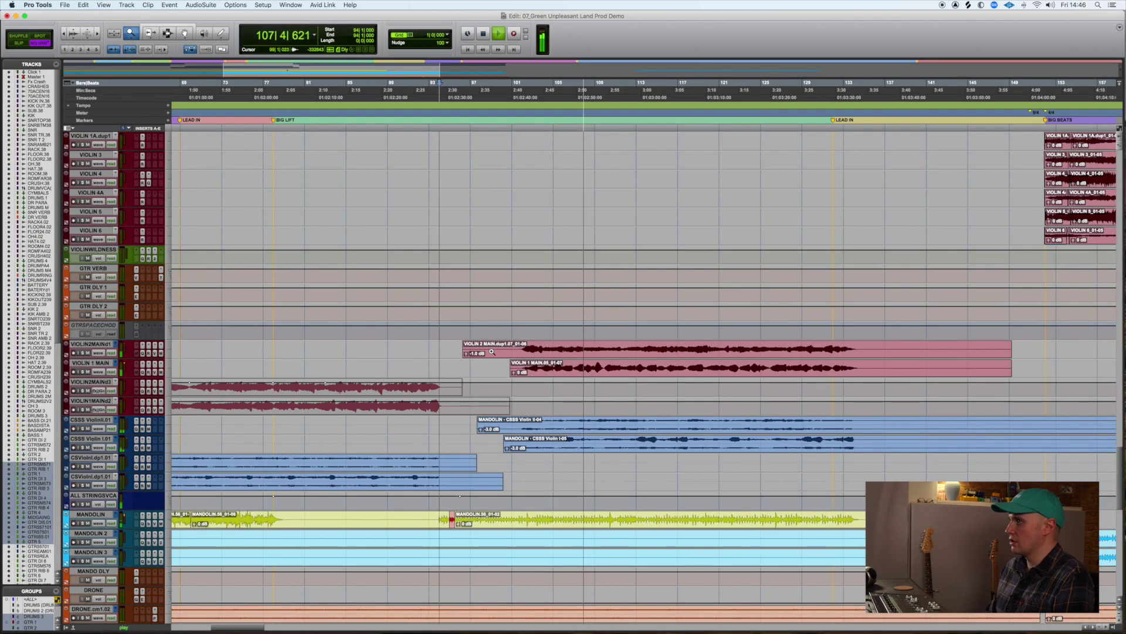
{"action": "scroll", "coordinate": [460, 149], "scroll_direction": "right", "scroll_amount": 3}
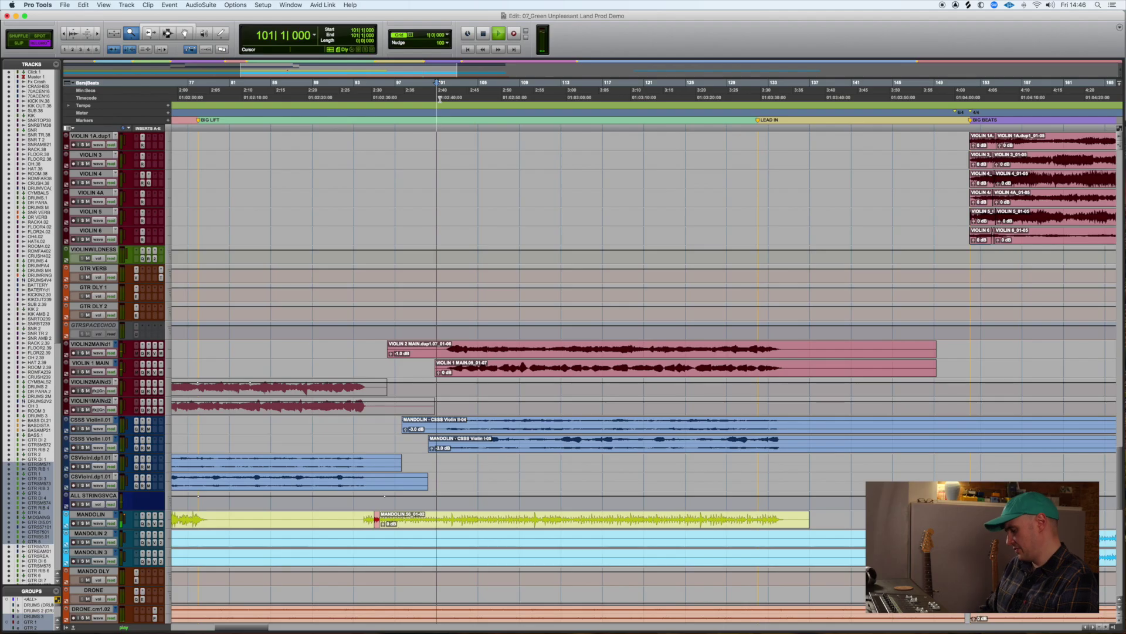
{"action": "key", "text": "super+equal"}
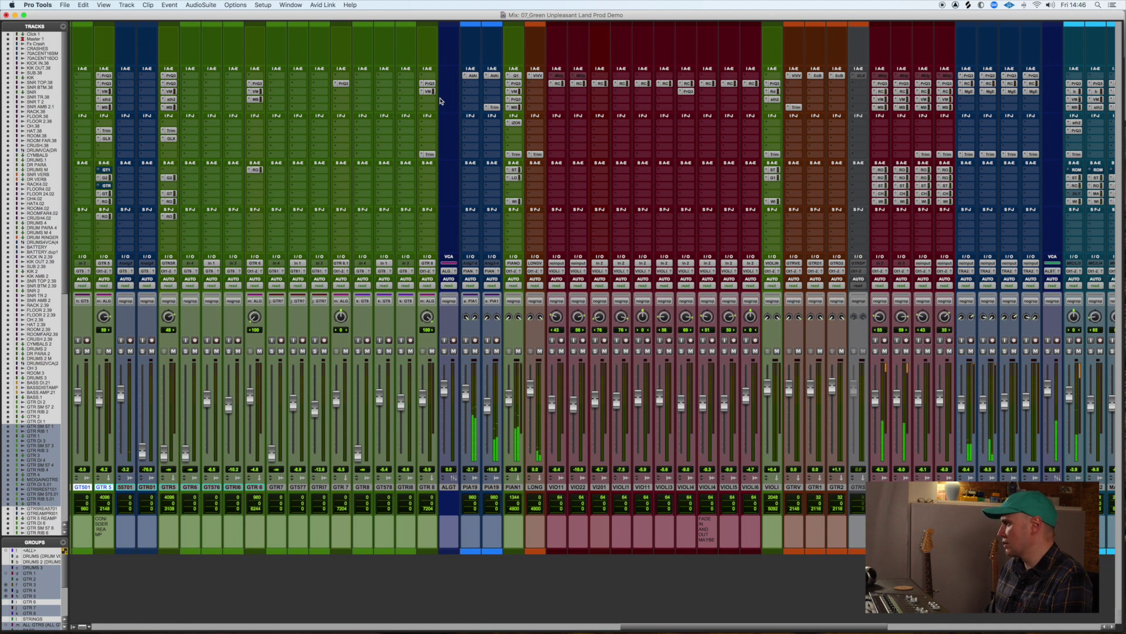
Audition the first two main violin channels next to the guitar effects returns in solo
{"action": "scroll", "coordinate": [446, 124], "scroll_direction": "right", "scroll_amount": 5}
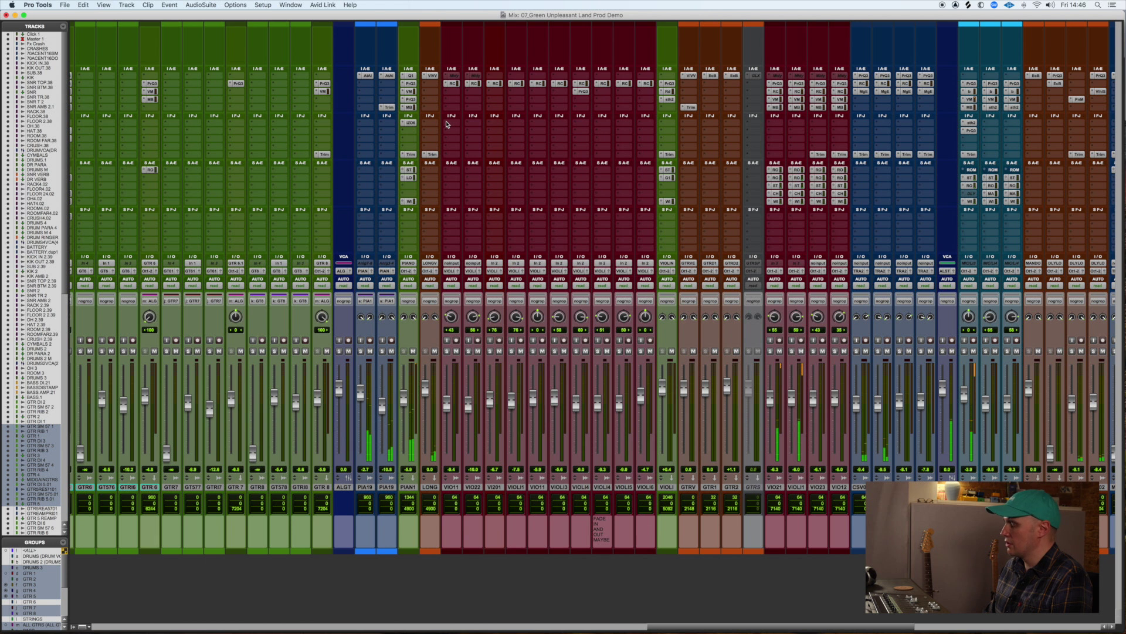
{"action": "scroll", "coordinate": [446, 123], "scroll_direction": "right", "scroll_amount": 4}
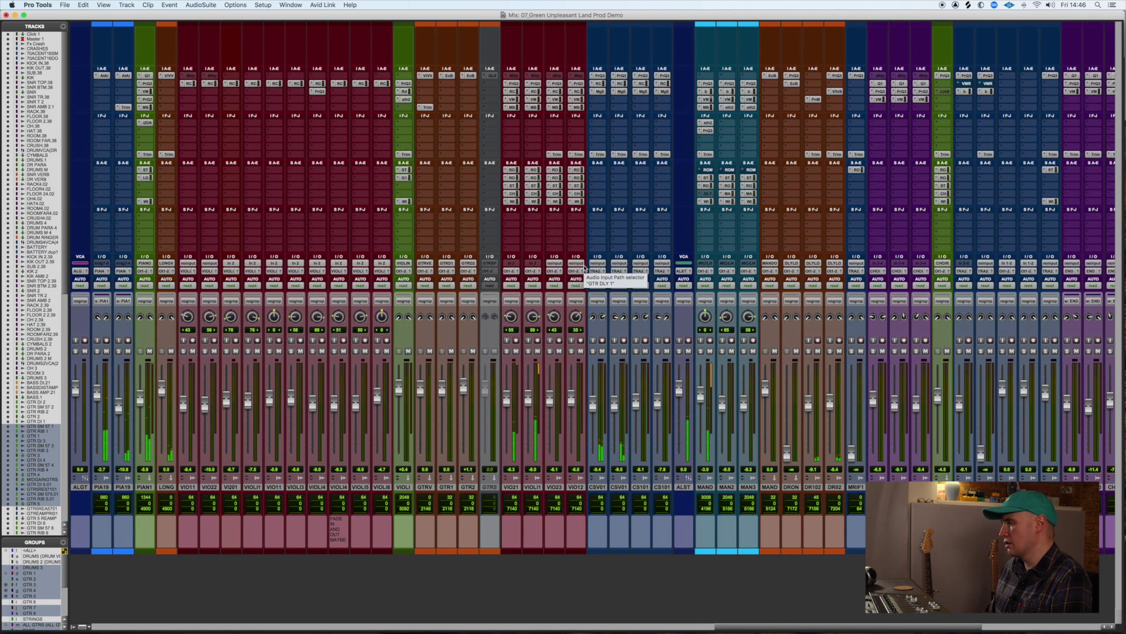
{"action": "left_click", "coordinate": [507, 351]}
{"action": "left_click", "coordinate": [529, 351]}
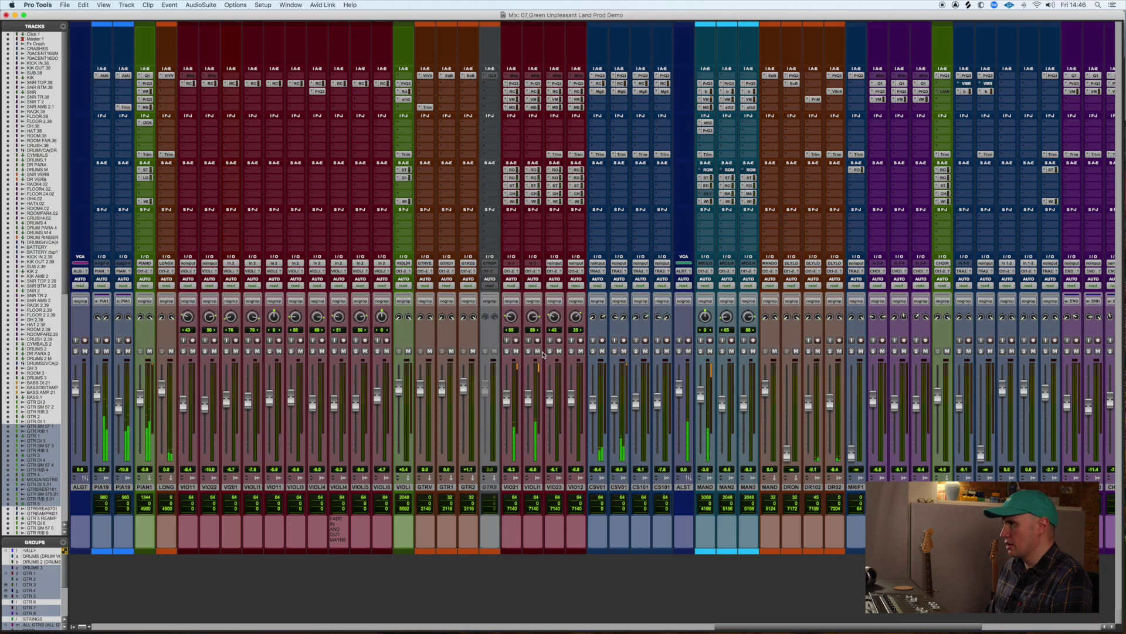
Select the three choir channels in the mixer, audition them in solo and clear their solos
{"action": "scroll", "coordinate": [544, 354], "scroll_direction": "right", "scroll_amount": 5}
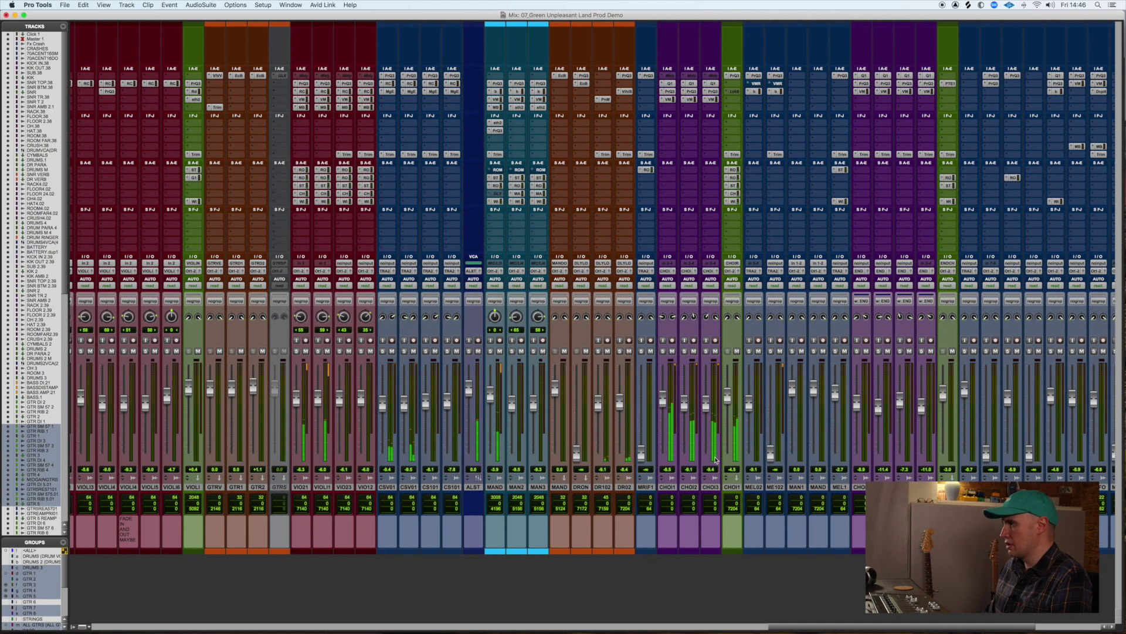
{"action": "left_click", "coordinate": [669, 487]}
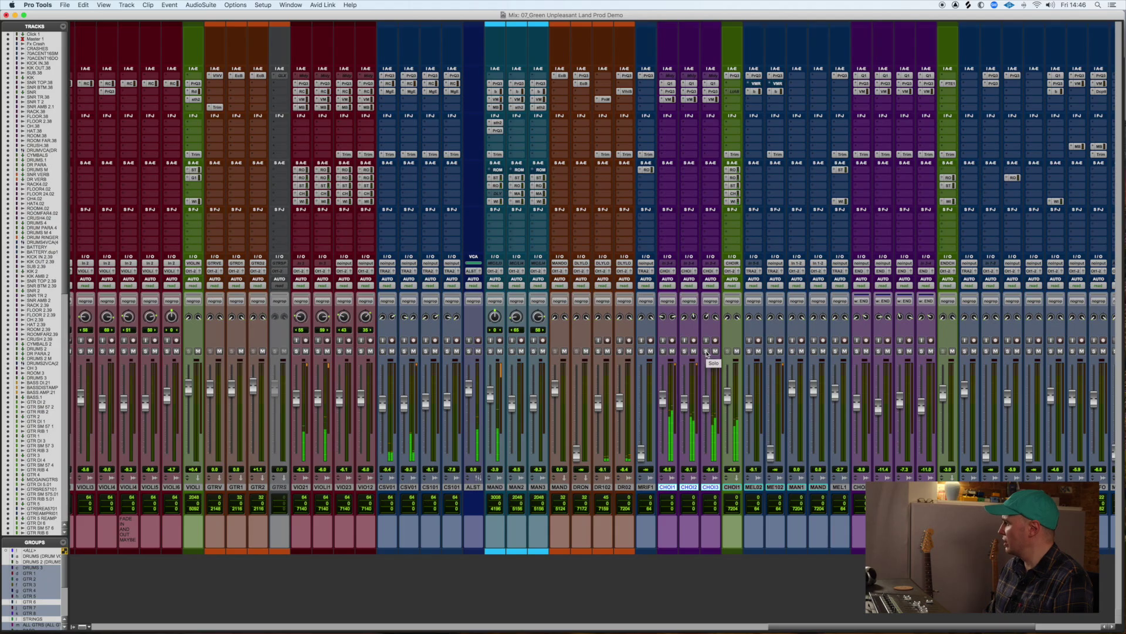
{"action": "left_click", "coordinate": [706, 351]}
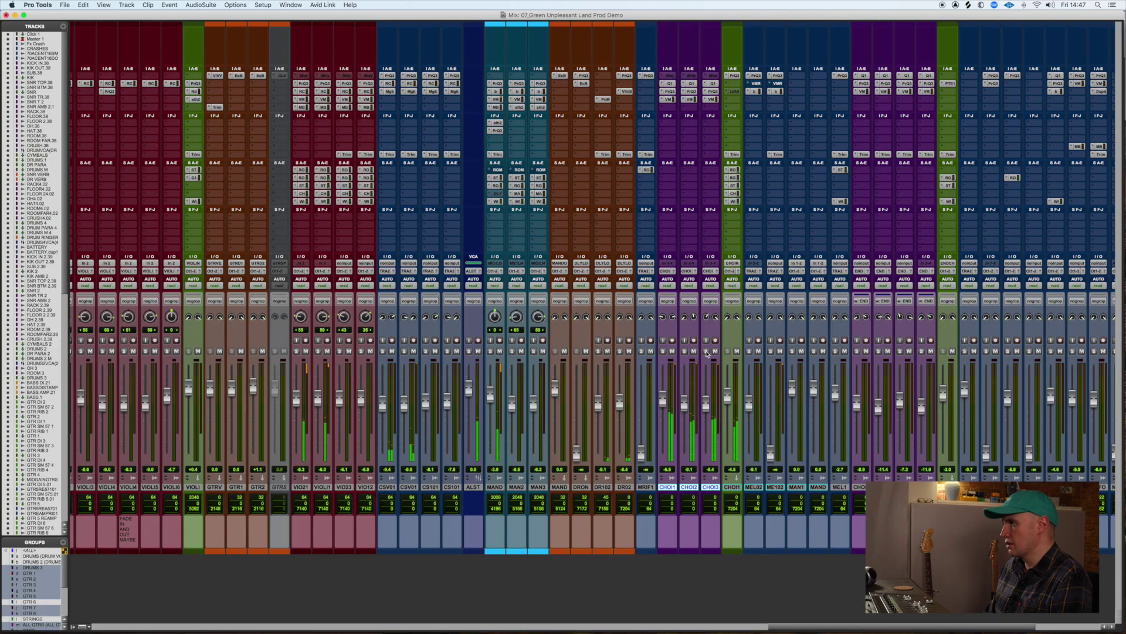
{"action": "scroll", "coordinate": [707, 353], "scroll_direction": "right", "scroll_amount": 5}
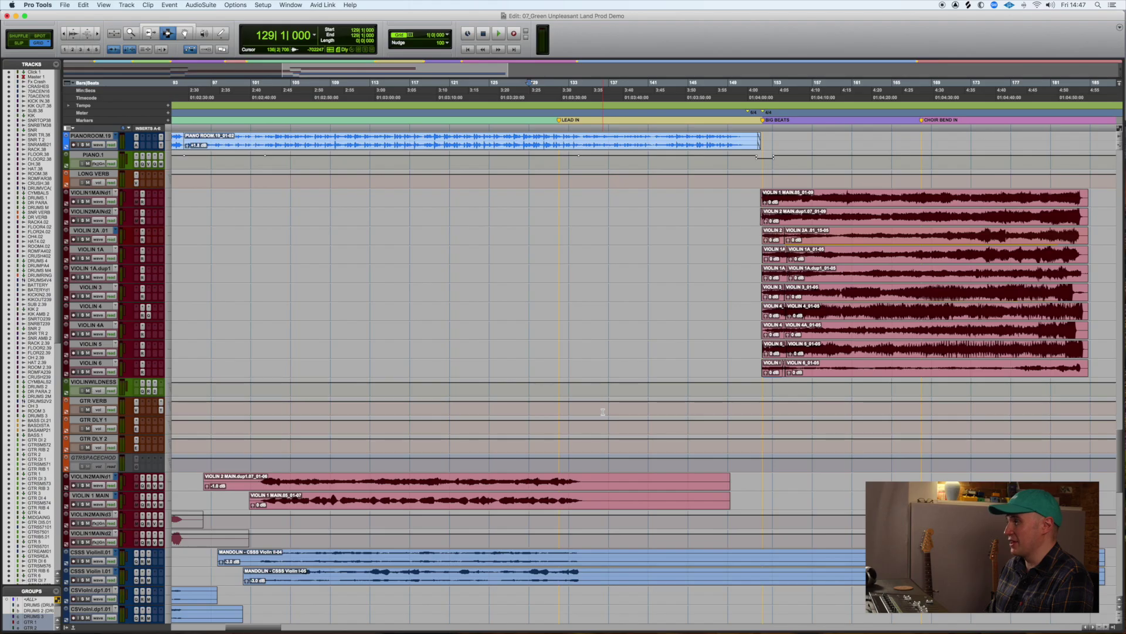
Review the violin and mandolin tracks around BIG BEATS in the arrangement and start playback from bar 129
{"action": "scroll", "coordinate": [603, 412], "scroll_direction": "down", "scroll_amount": 2}
{"action": "scroll", "coordinate": [603, 412], "scroll_direction": "down", "scroll_amount": 2}
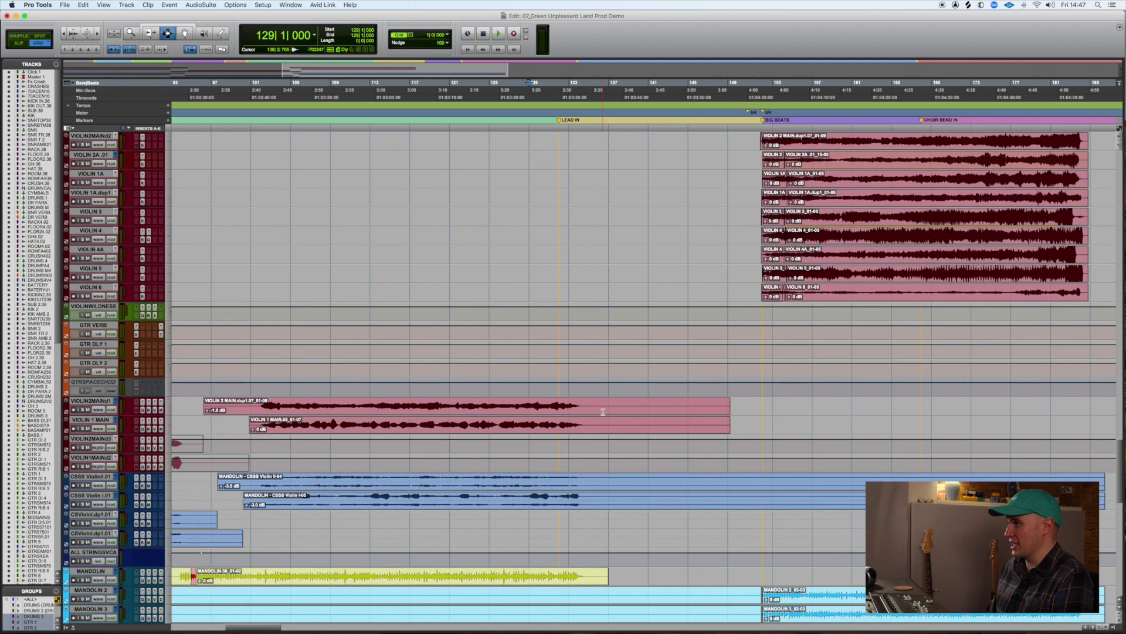
{"action": "scroll", "coordinate": [602, 412], "scroll_direction": "up", "scroll_amount": 4}
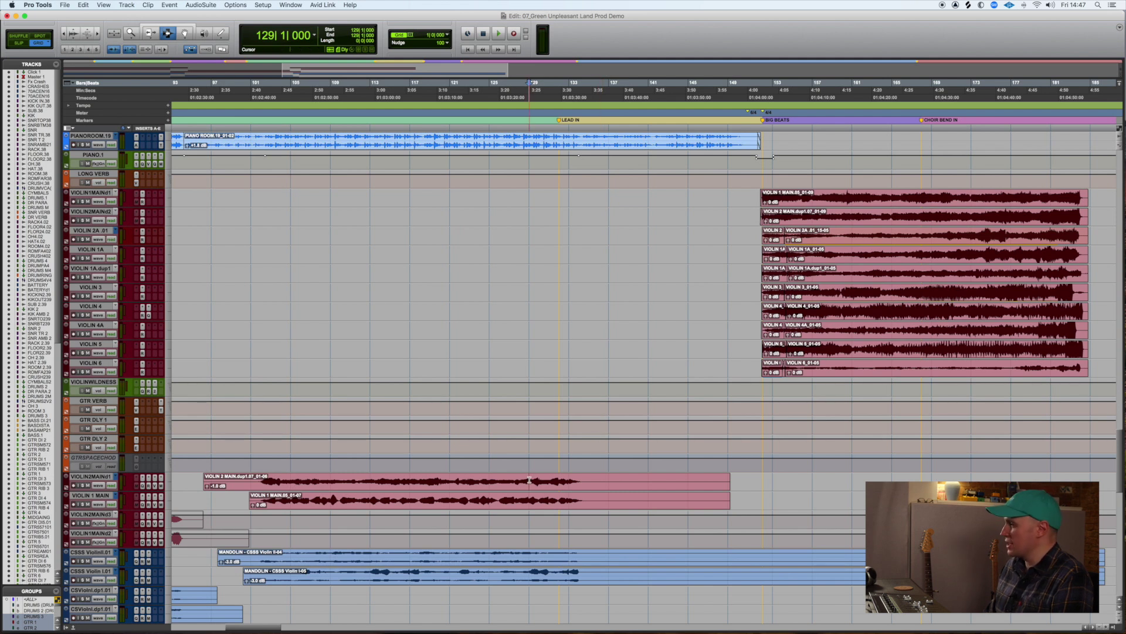
{"action": "key", "text": "space"}
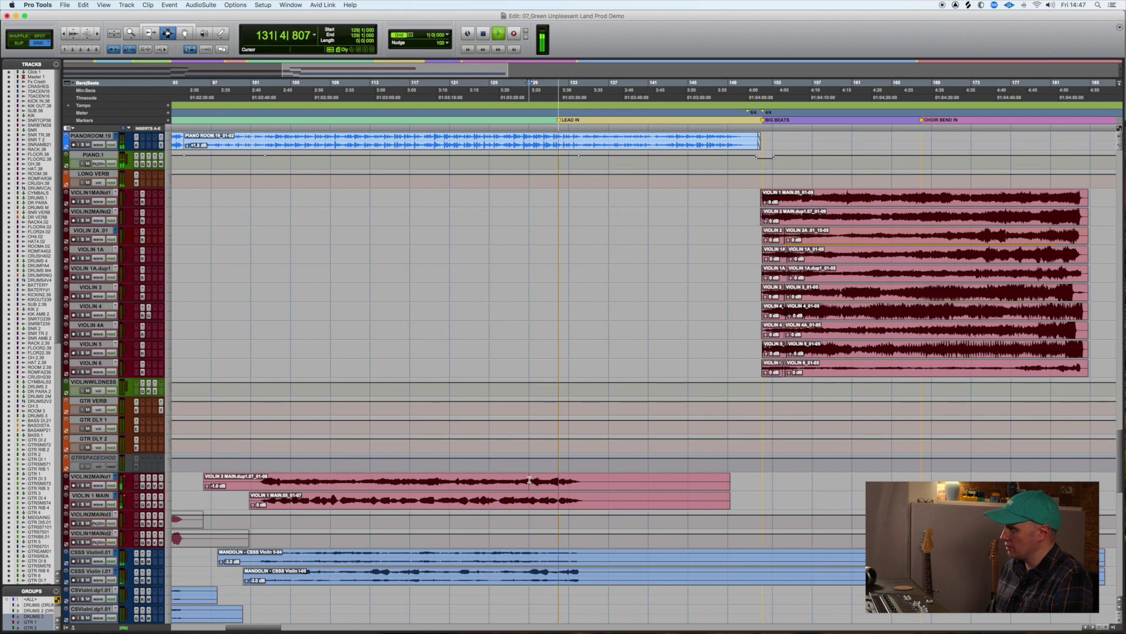
Audition the two piano channels in solo in the mixer and clear their solos
{"action": "scroll", "coordinate": [529, 480], "scroll_direction": "right", "scroll_amount": 5}
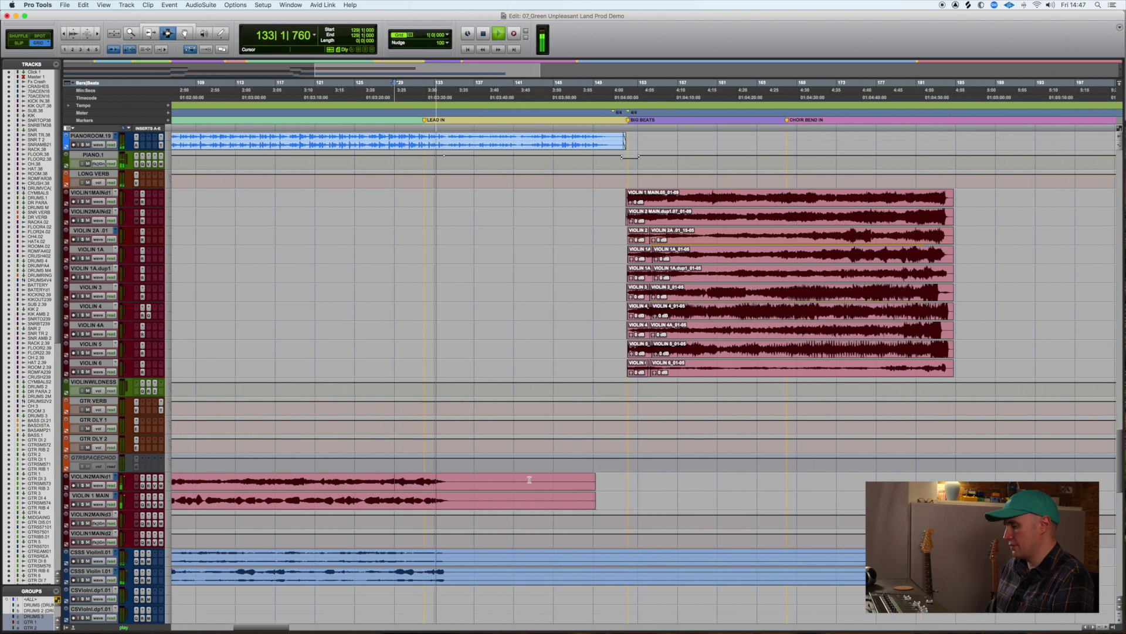
{"action": "key", "text": "super+equal"}
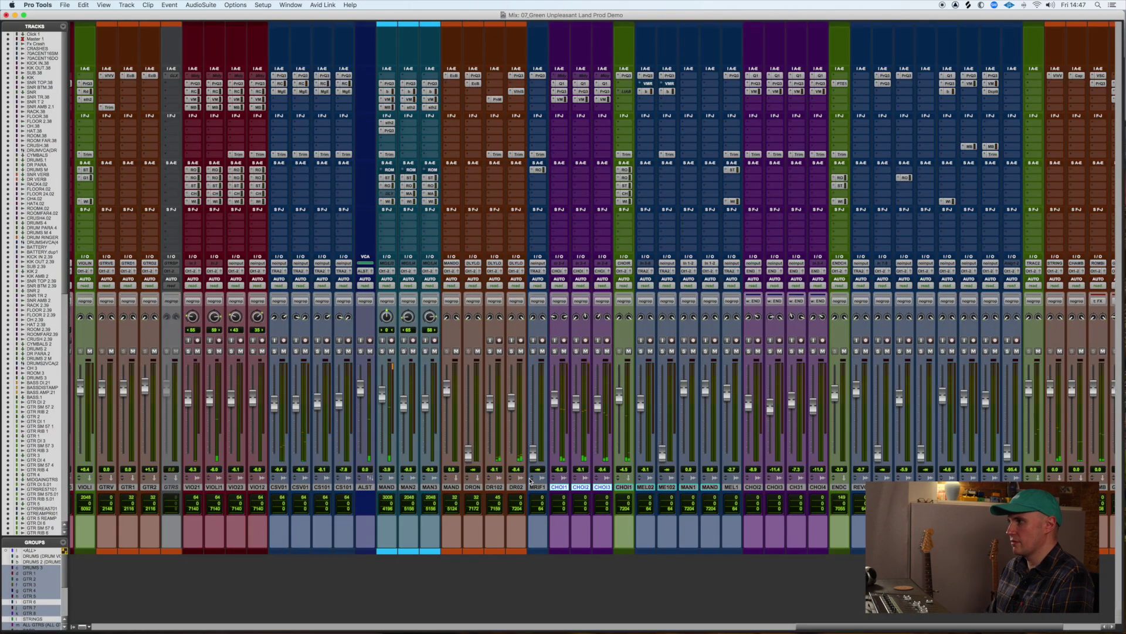
{"action": "scroll", "coordinate": [566, 426], "scroll_direction": "left", "scroll_amount": 10}
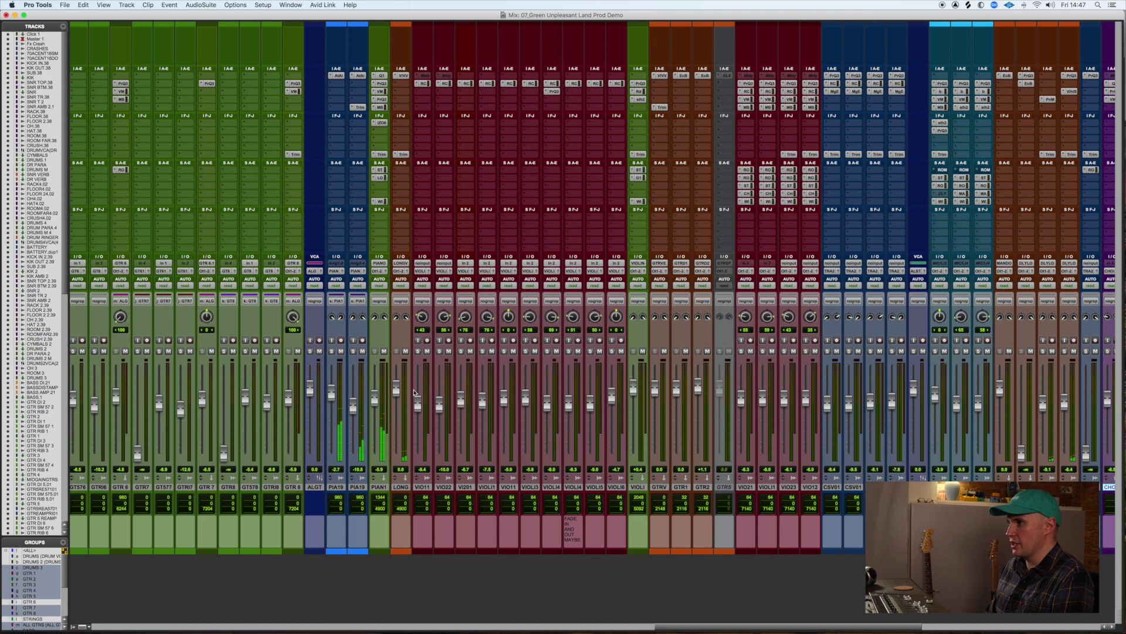
{"action": "left_click", "coordinate": [354, 352]}
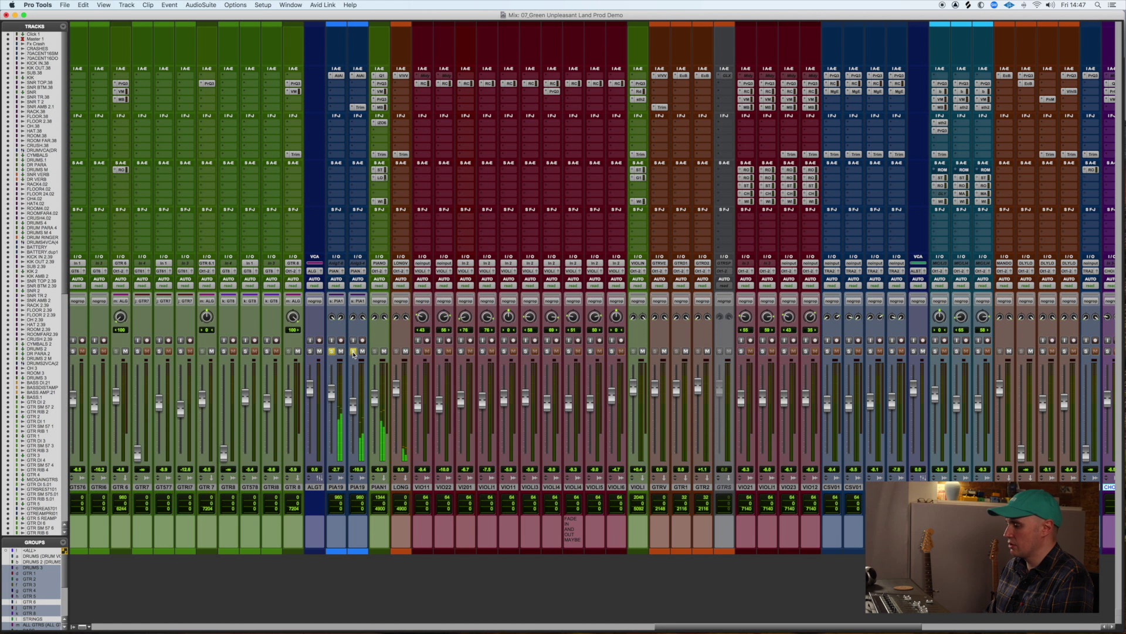
{"action": "left_click", "coordinate": [354, 352]}
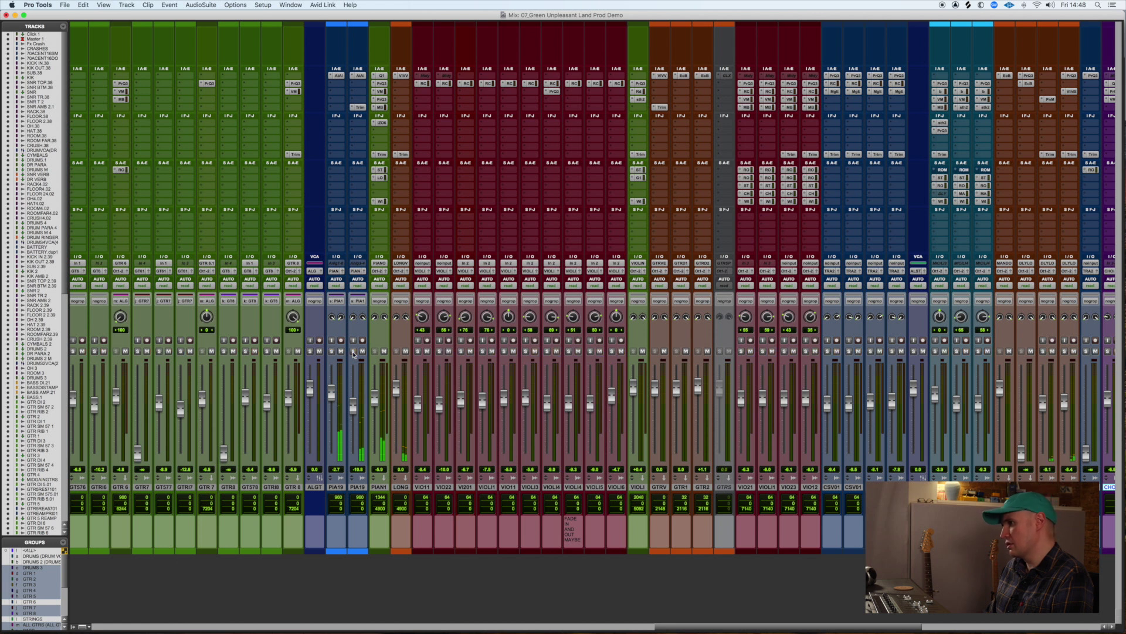
Examine the drum channels in the mixer while the song plays, and stop playback in the arrangement
{"action": "scroll", "coordinate": [354, 354], "scroll_direction": "left", "scroll_amount": 10}
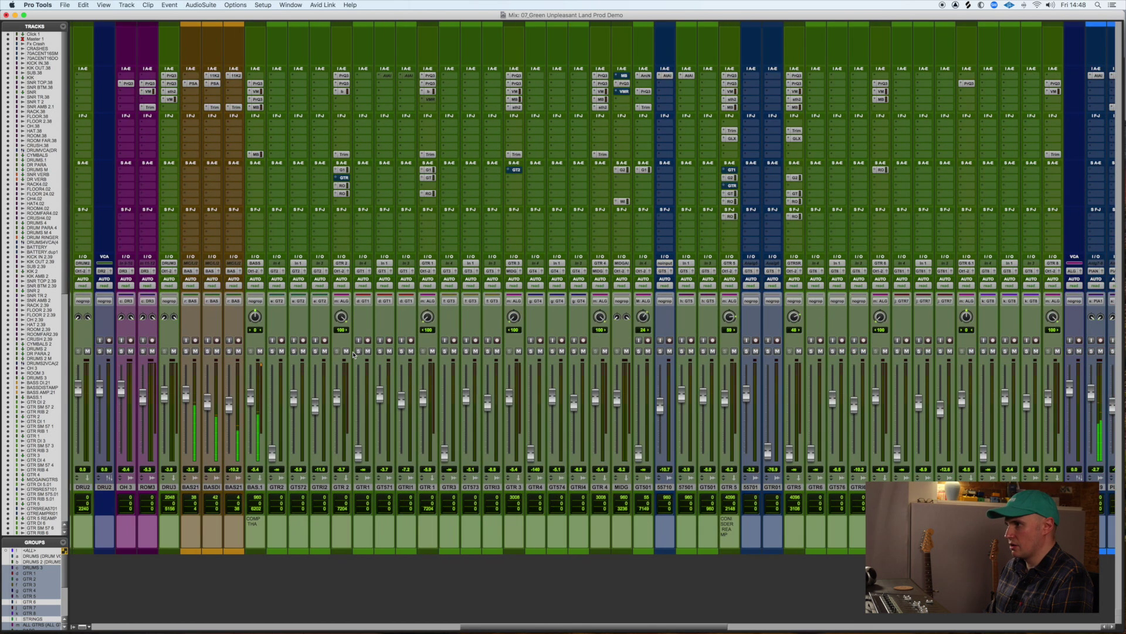
{"action": "scroll", "coordinate": [354, 354], "scroll_direction": "left", "scroll_amount": 10}
{"action": "scroll", "coordinate": [354, 353], "scroll_direction": "left", "scroll_amount": 10}
{"action": "scroll", "coordinate": [353, 353], "scroll_direction": "left", "scroll_amount": 5}
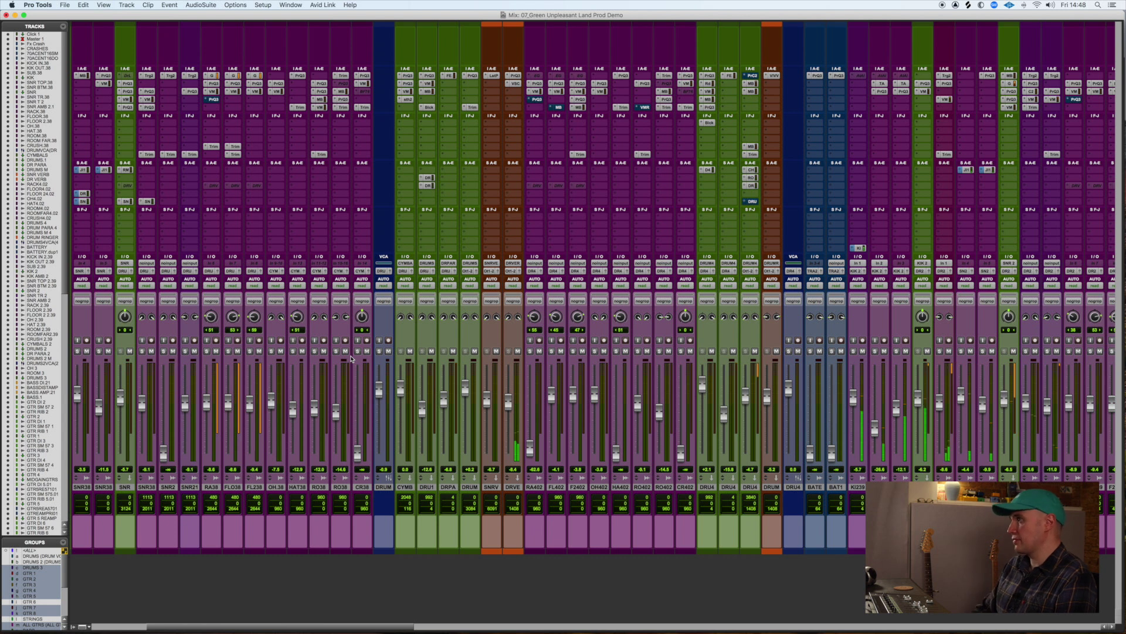
{"action": "key", "text": "super+equal"}
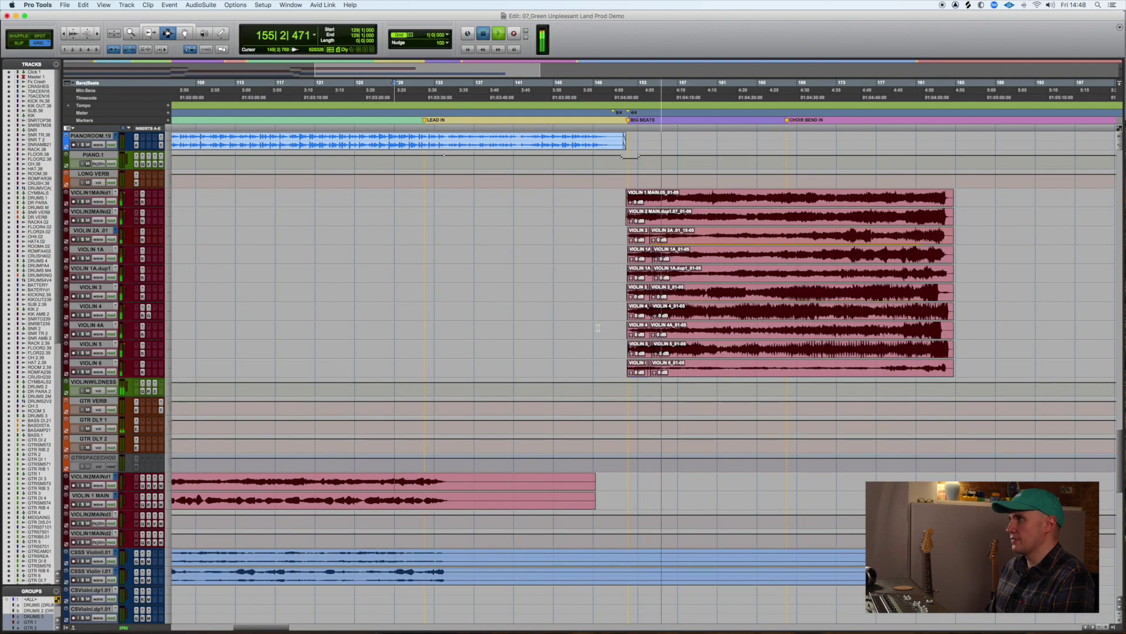
{"action": "key", "text": "space"}
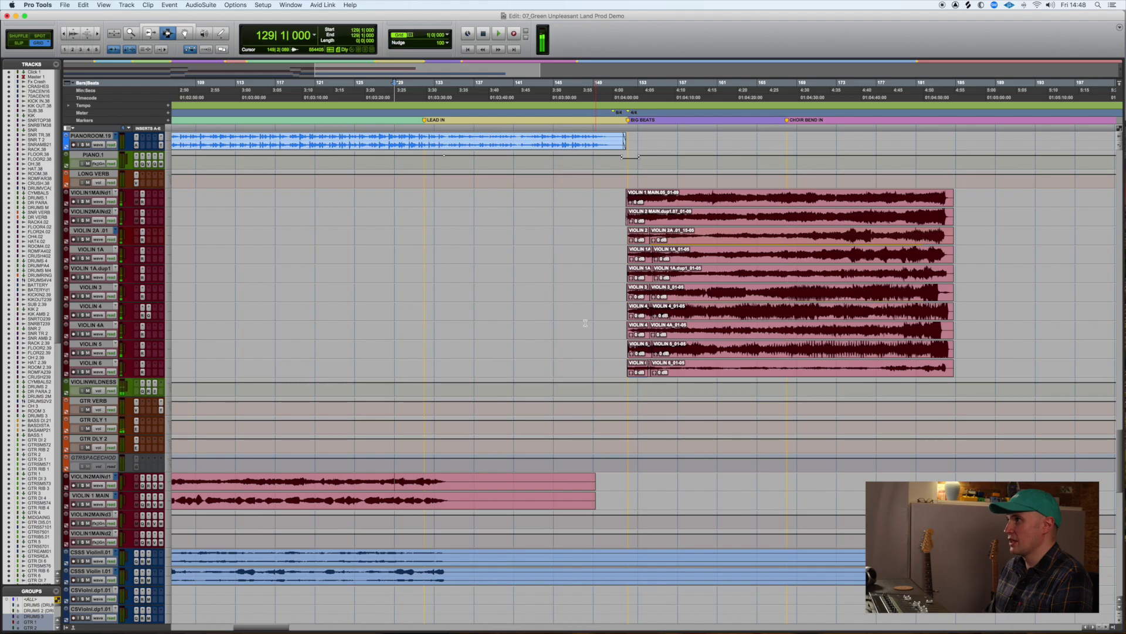
Set the playback position to bar 152 near the BIG BEATS marker and bring up the drum channels in the mixer
{"action": "scroll", "coordinate": [179, 39], "scroll_direction": "right", "scroll_amount": 3}
{"action": "left_click", "coordinate": [132, 35]}
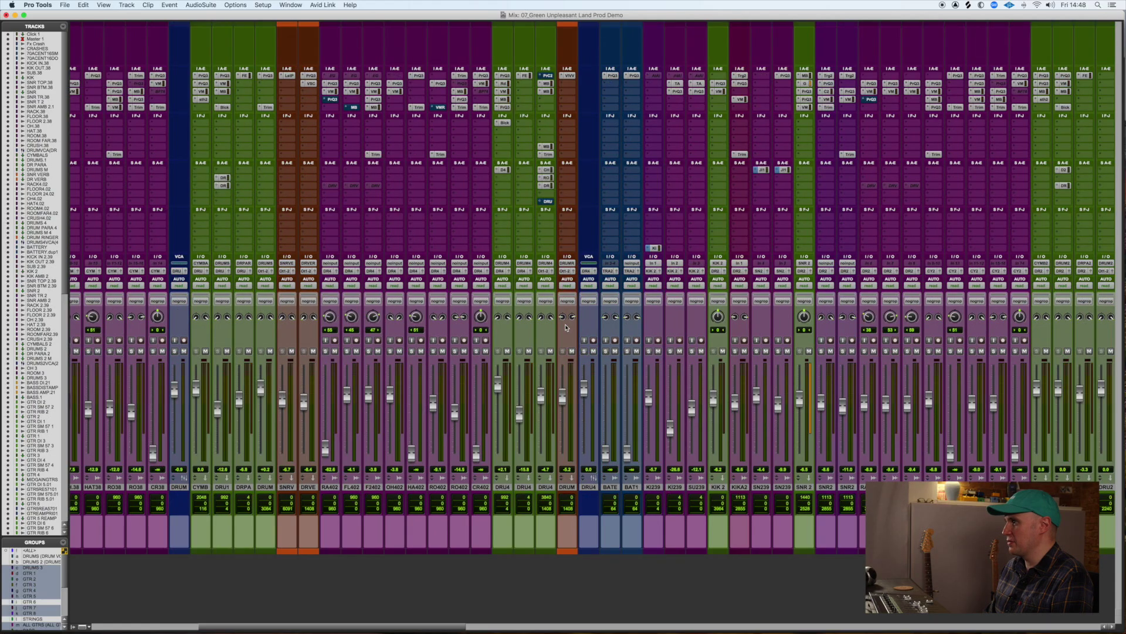
{"action": "scroll", "coordinate": [566, 327], "scroll_direction": "right", "scroll_amount": 5}
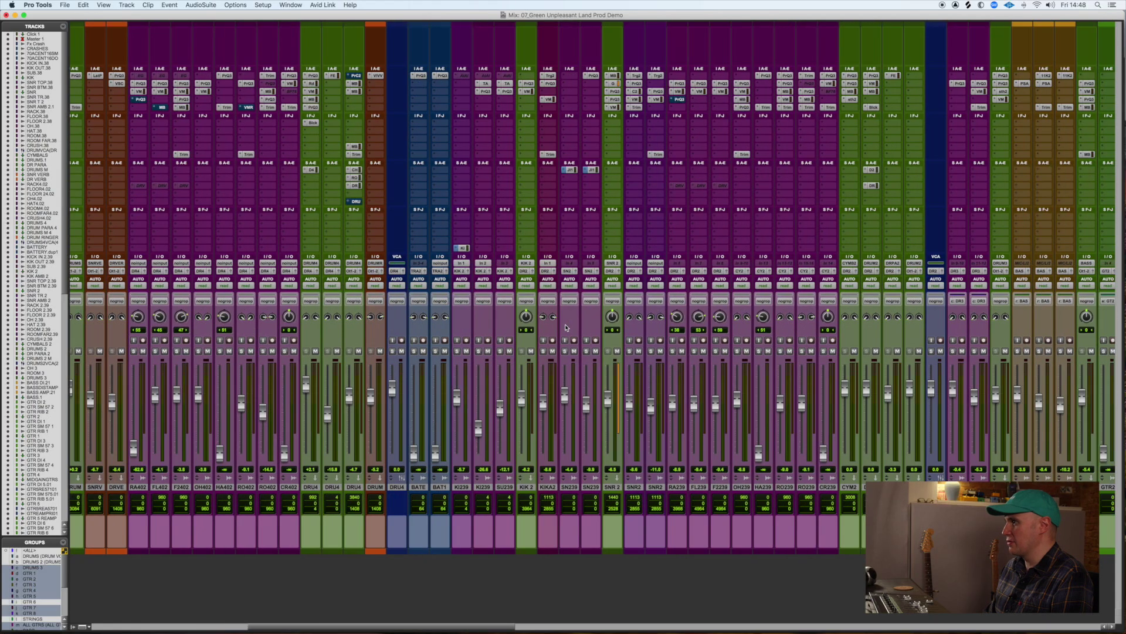
{"action": "scroll", "coordinate": [566, 327], "scroll_direction": "right", "scroll_amount": 2}
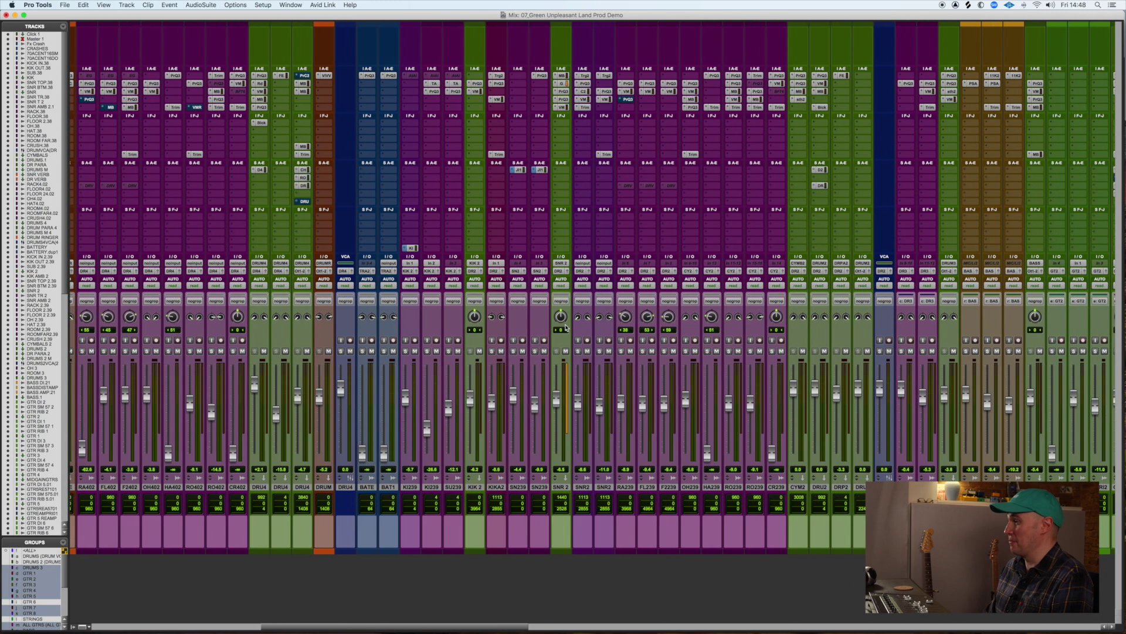
{"action": "scroll", "coordinate": [566, 327], "scroll_direction": "right", "scroll_amount": 3}
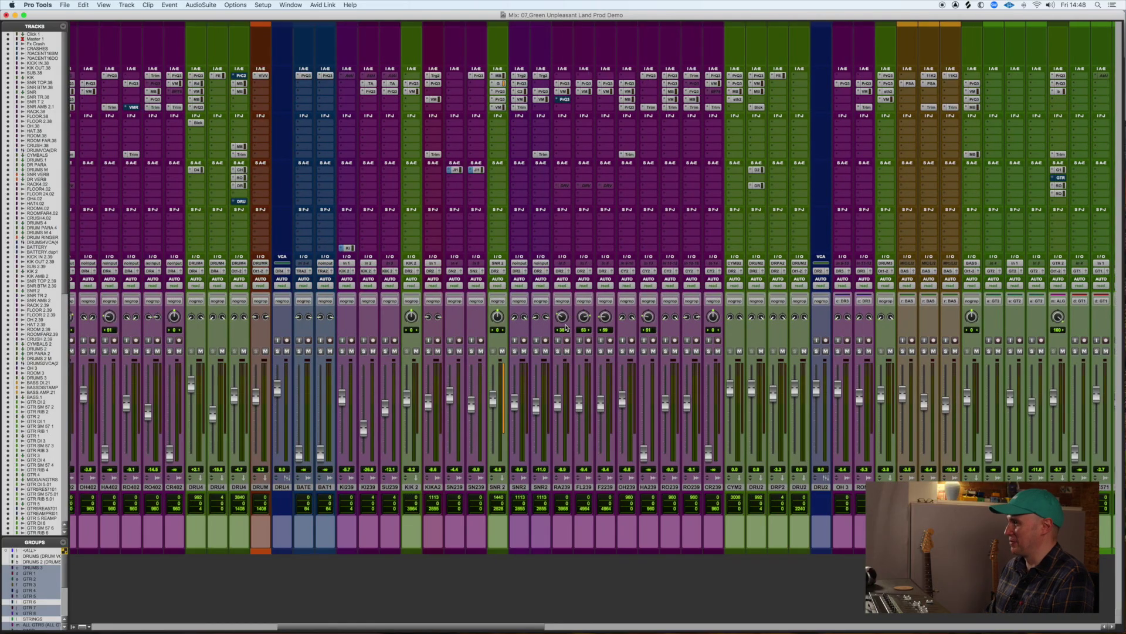
{"action": "scroll", "coordinate": [567, 328], "scroll_direction": "left", "scroll_amount": 2}
Check the start position in the arrangement and start playback from bar 152 with the mixer in view
{"action": "key", "text": "super+equal"}
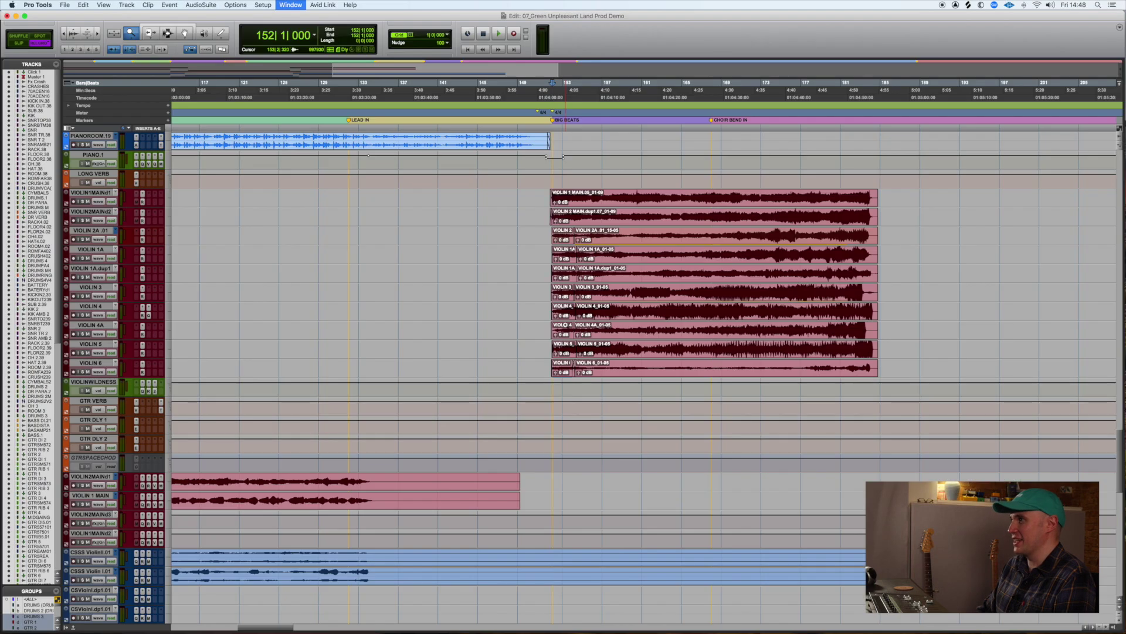
{"action": "key", "text": "super+equal"}
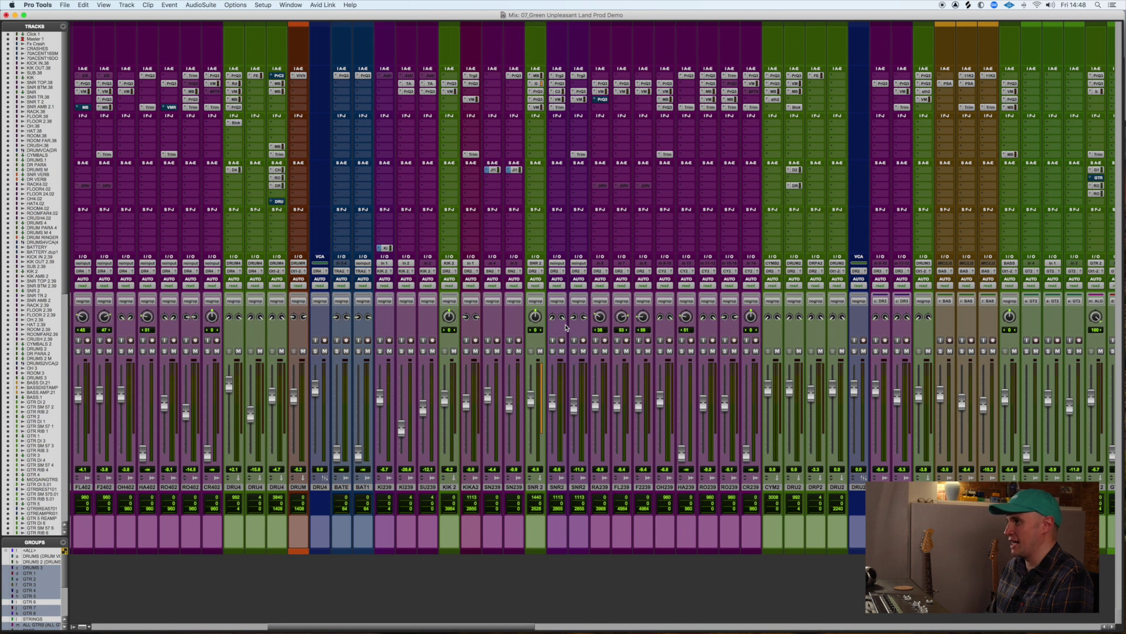
{"action": "key", "text": "space"}
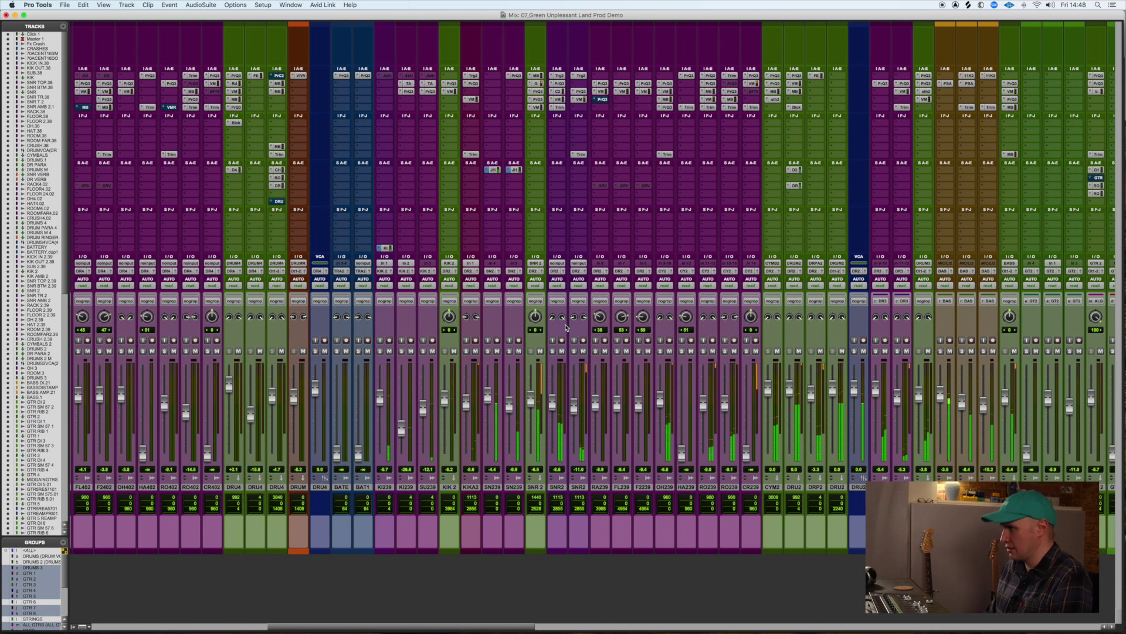
Find the guitar channels in the mixer during playback and select a range of them
{"action": "scroll", "coordinate": [566, 327], "scroll_direction": "right", "scroll_amount": 5}
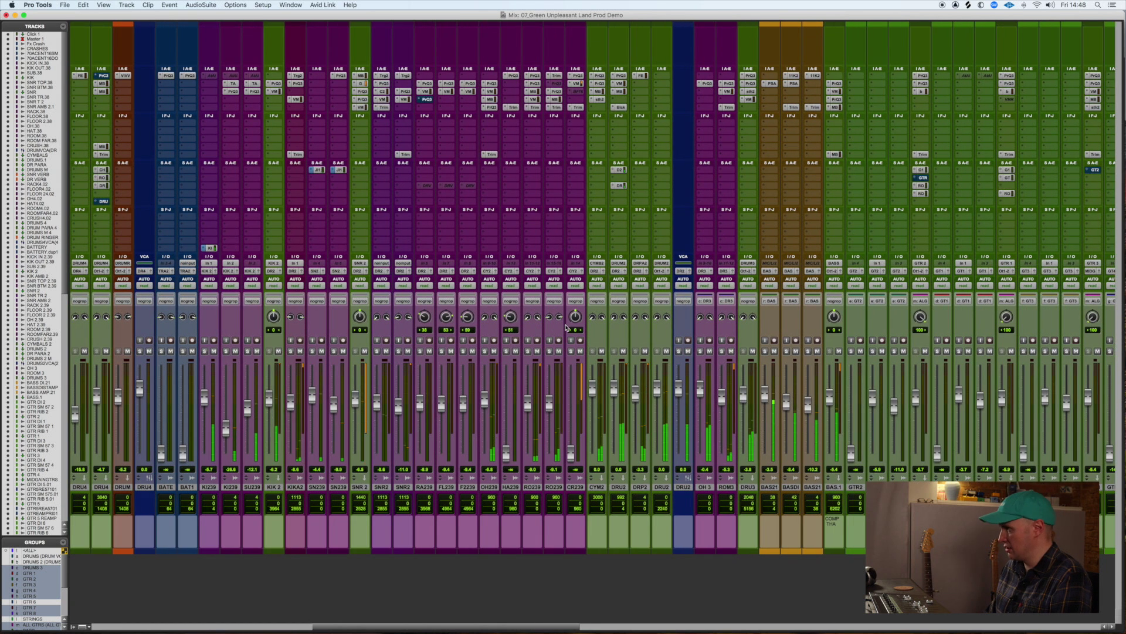
{"action": "scroll", "coordinate": [566, 328], "scroll_direction": "right", "scroll_amount": 15}
{"action": "scroll", "coordinate": [567, 327], "scroll_direction": "right", "scroll_amount": 8}
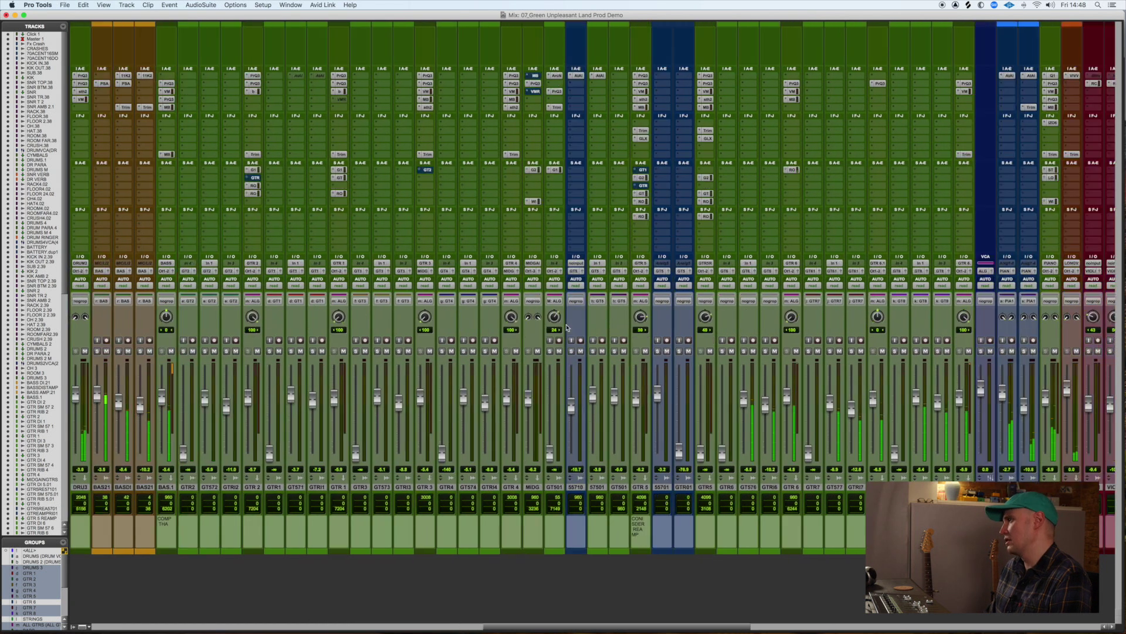
{"action": "left_click", "coordinate": [580, 489]}
{"action": "left_click", "coordinate": [815, 487], "text": "shift"}
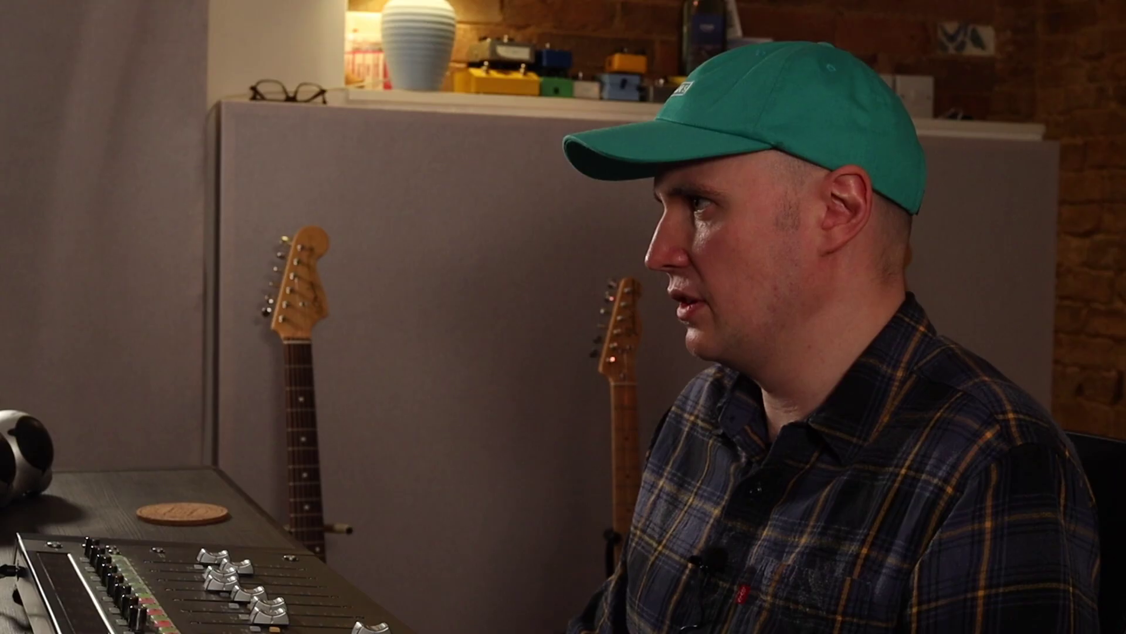